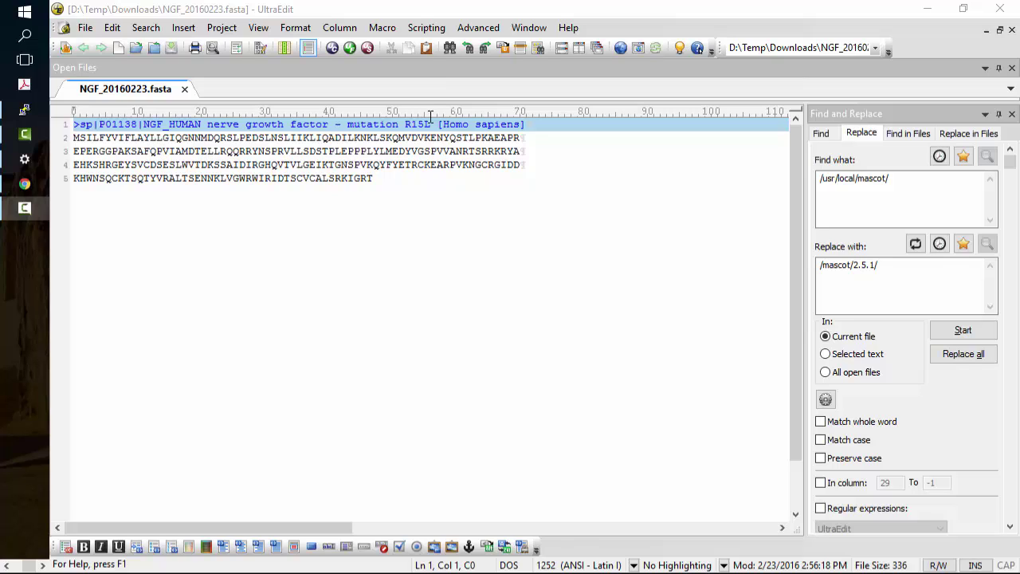
Step: Highlight the R15L mutation in the FASTA header, then move into line 4 of the sequence
left_click_drag(431, 124, 405, 124)
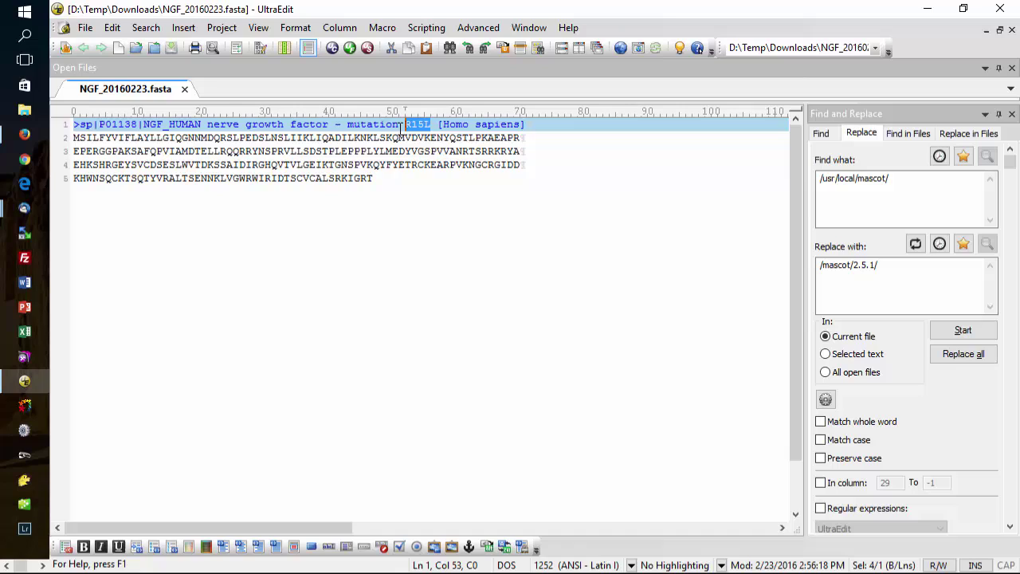
left_click(323, 164)
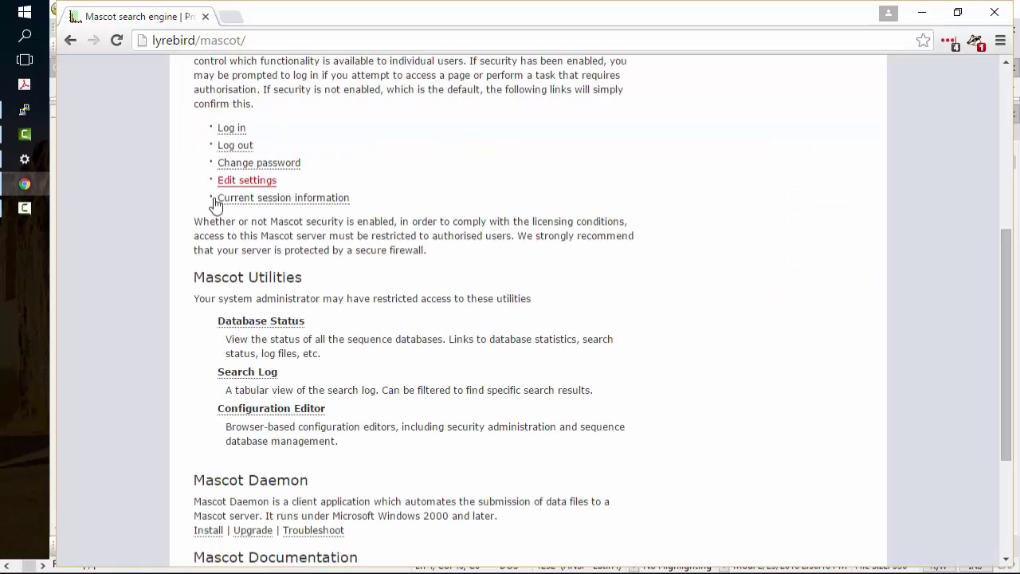
Step: In the Configuration Editor's Database Manager, create a new database definition named NGF
scroll(209, 212, "up", 5)
scroll(193, 225, "down", 4)
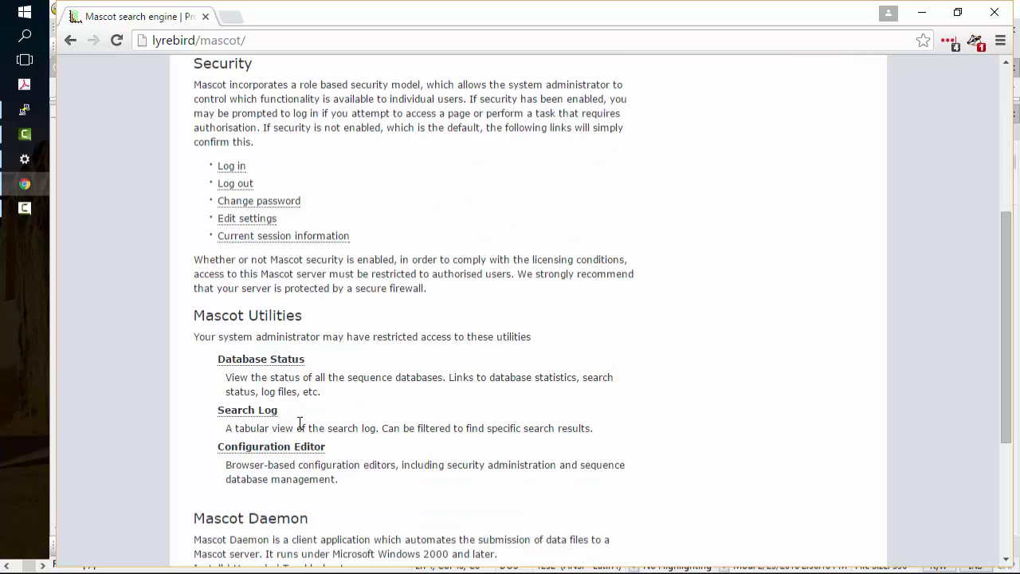
left_click(275, 448)
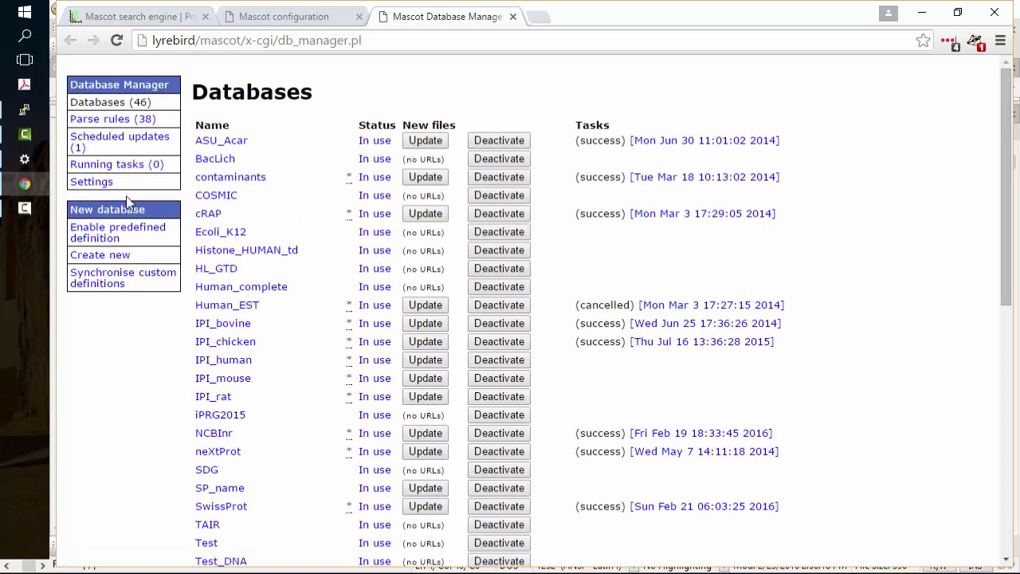
left_click(107, 258)
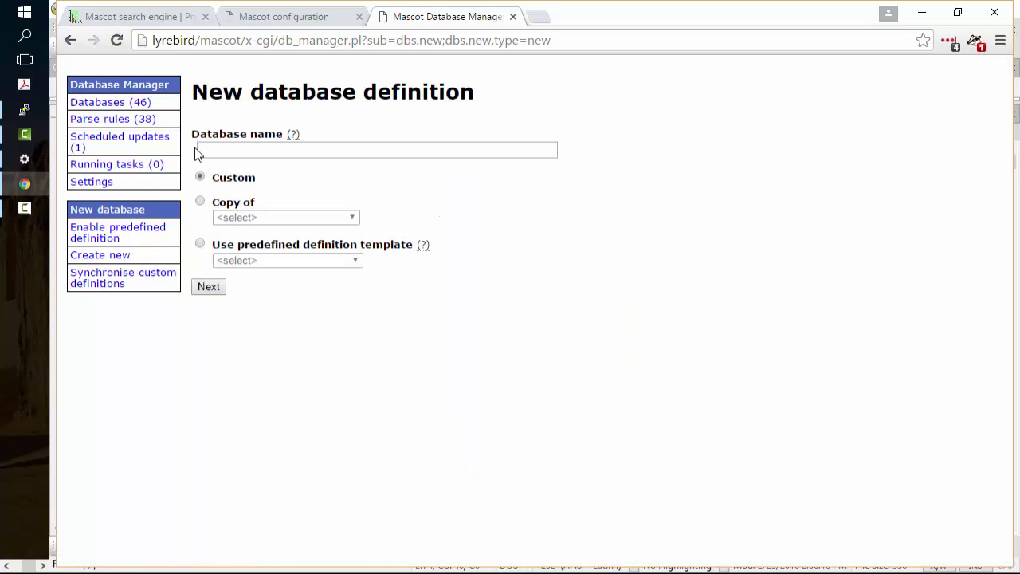
left_click(239, 151)
type("NGF")
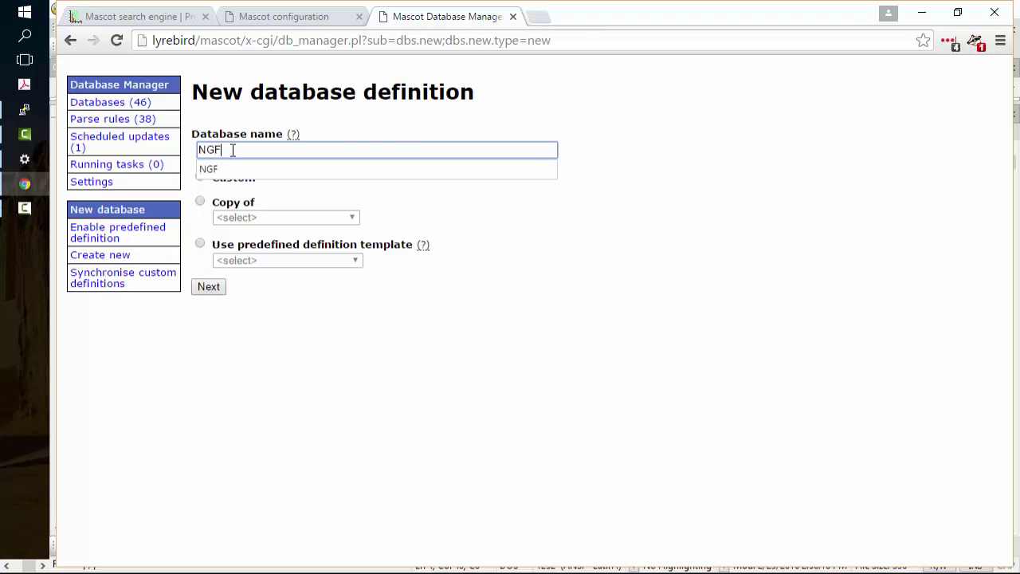
left_click(381, 132)
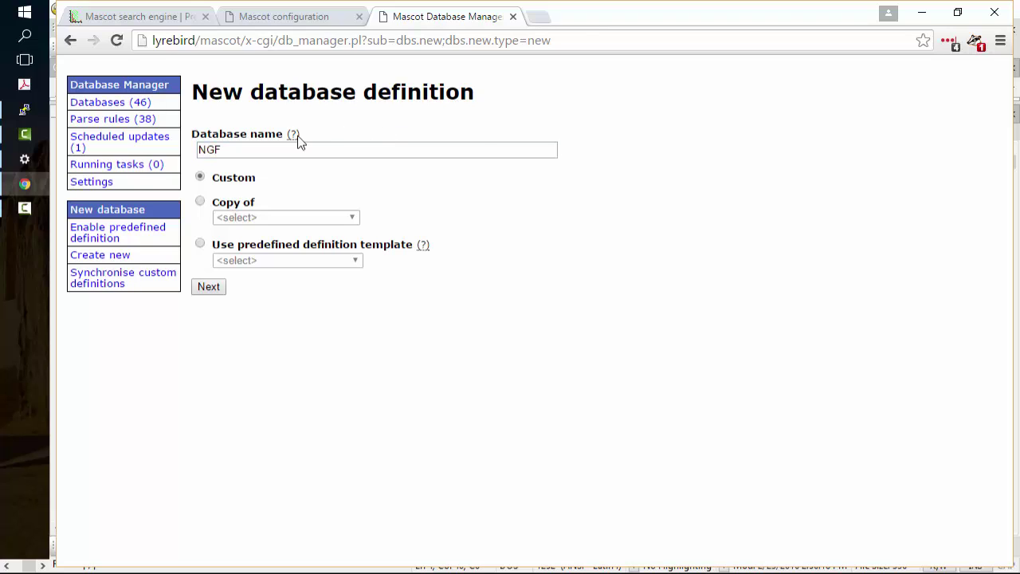
Step: Base the NGF definition on the predefined simple_AA_template
left_click(200, 244)
left_click(356, 262)
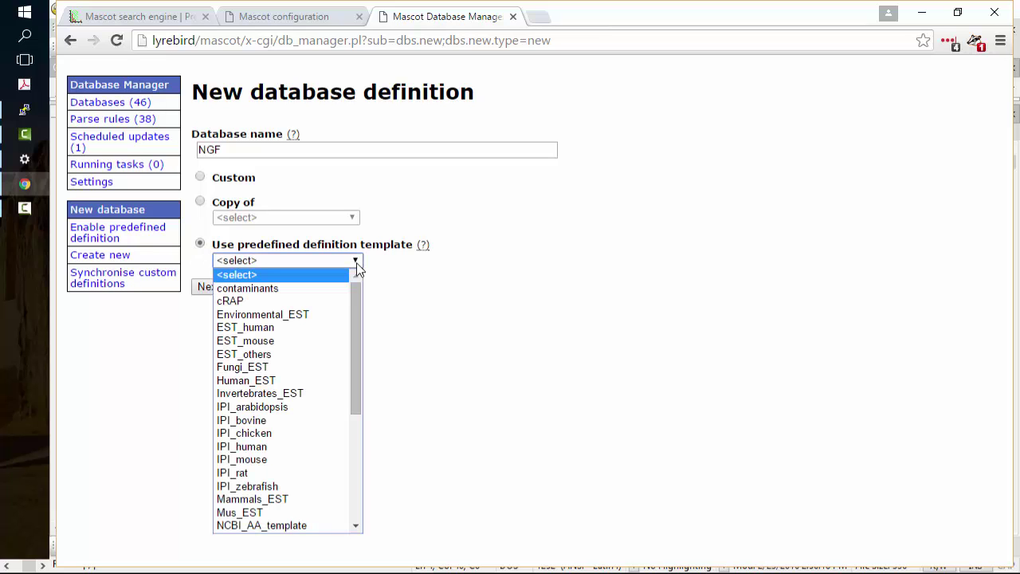
left_click_drag(359, 317, 372, 443)
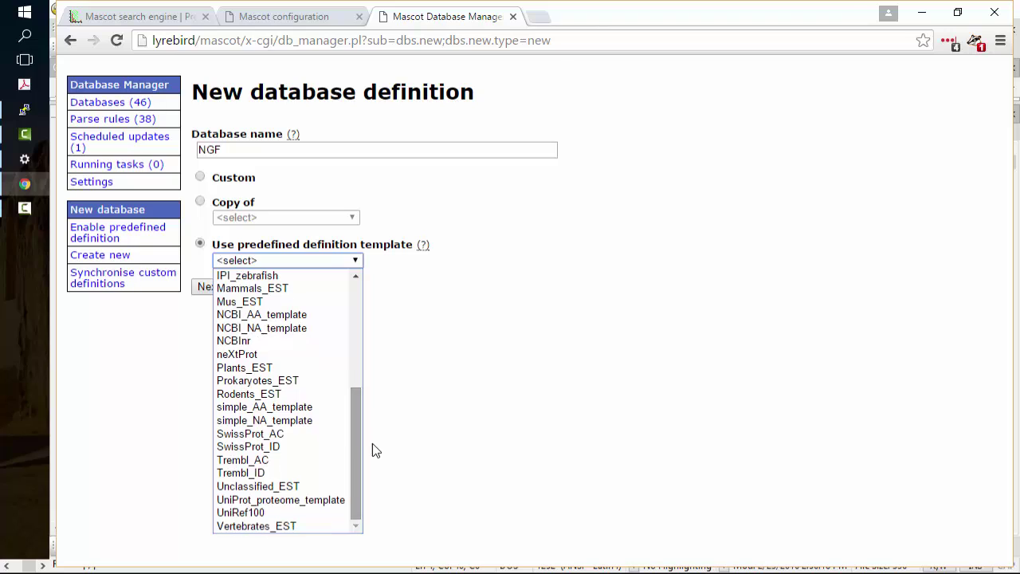
left_click(272, 407)
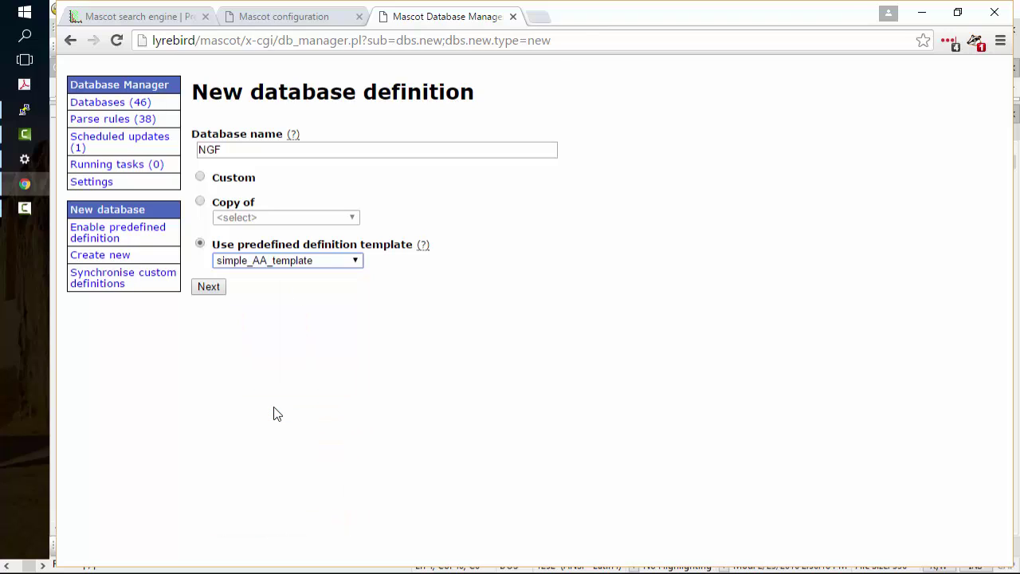
key("alt+Tab")
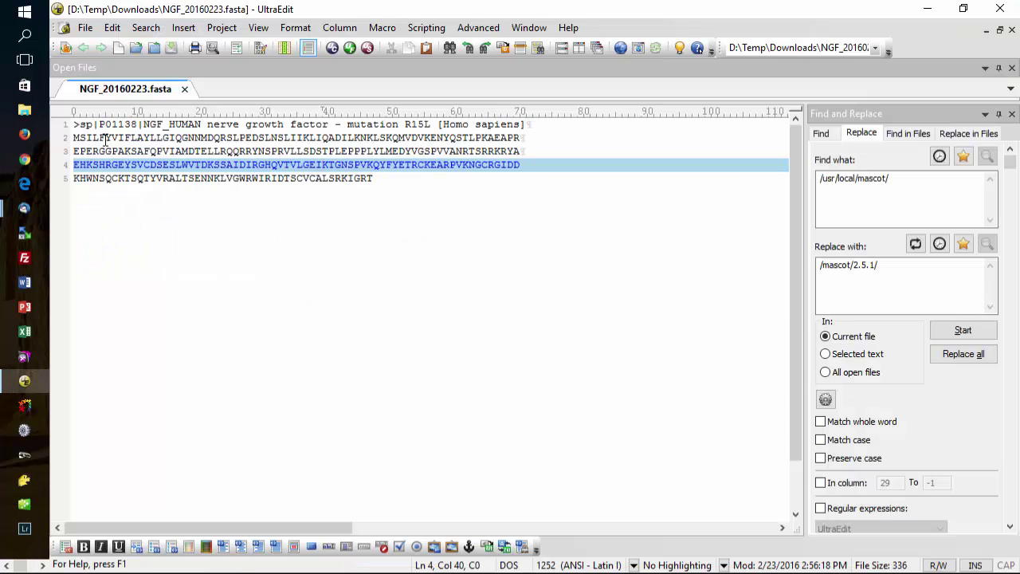
left_click_drag(98, 138, 156, 138)
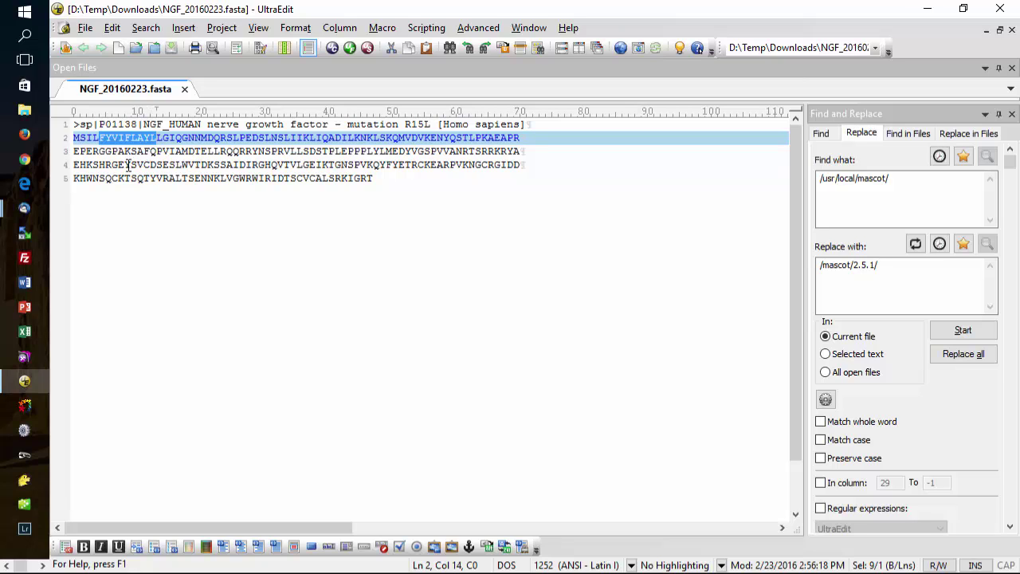
key("alt+Tab")
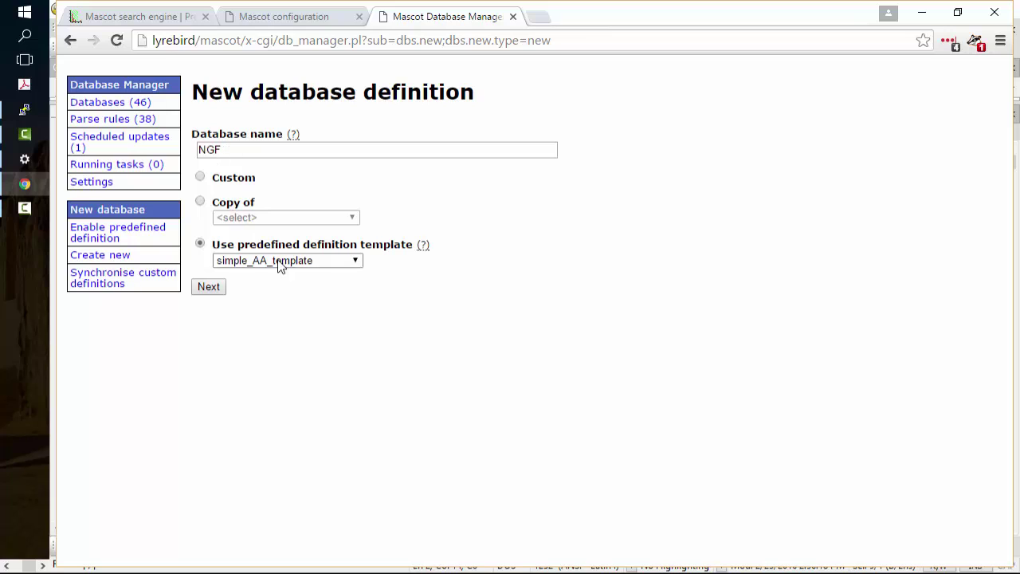
Step: Keep the sequence directory D:/Inetpub/mascot/sequence and create the NGF database
left_click(212, 289)
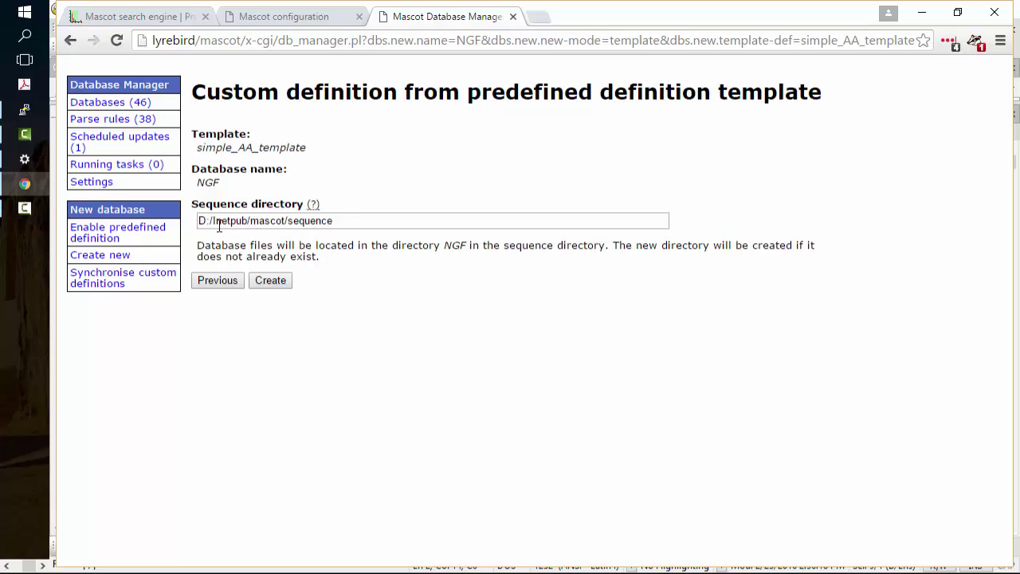
left_click(214, 222)
left_click(278, 283)
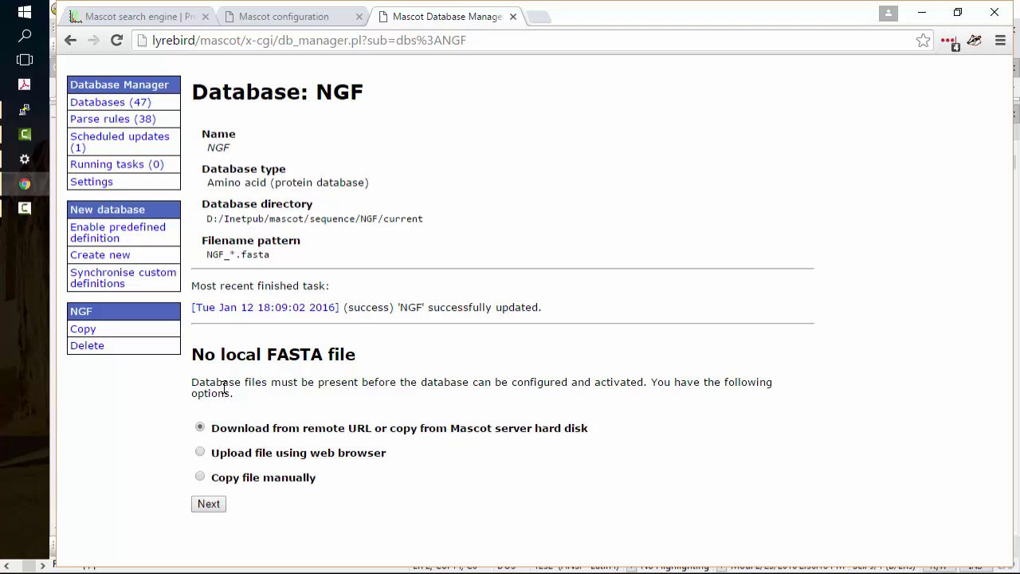
Step: Upload NGF_20160223.fasta through the web browser into the NGF database
left_click(200, 452)
left_click(211, 503)
scroll(246, 477, "down", 1)
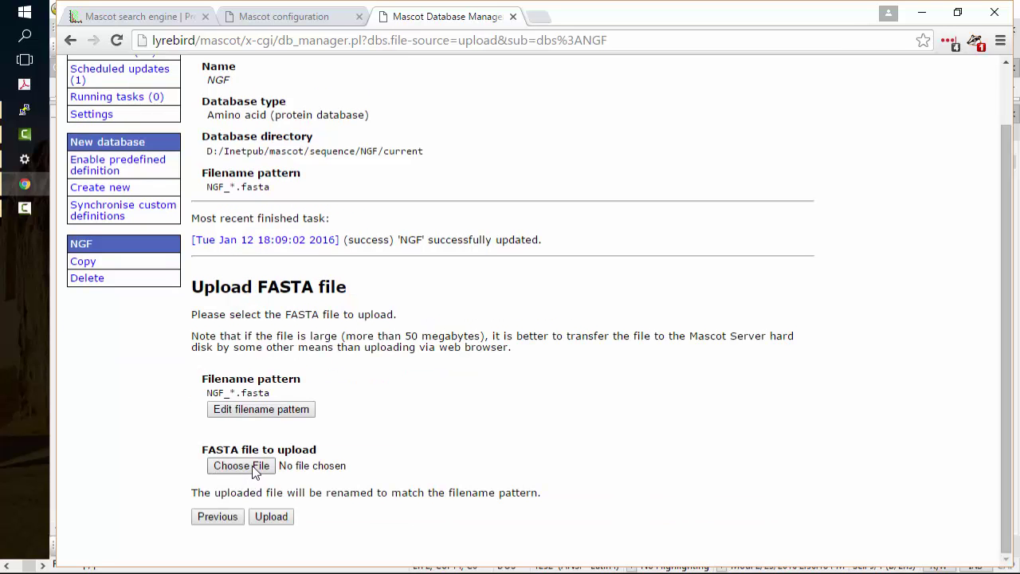
left_click(251, 466)
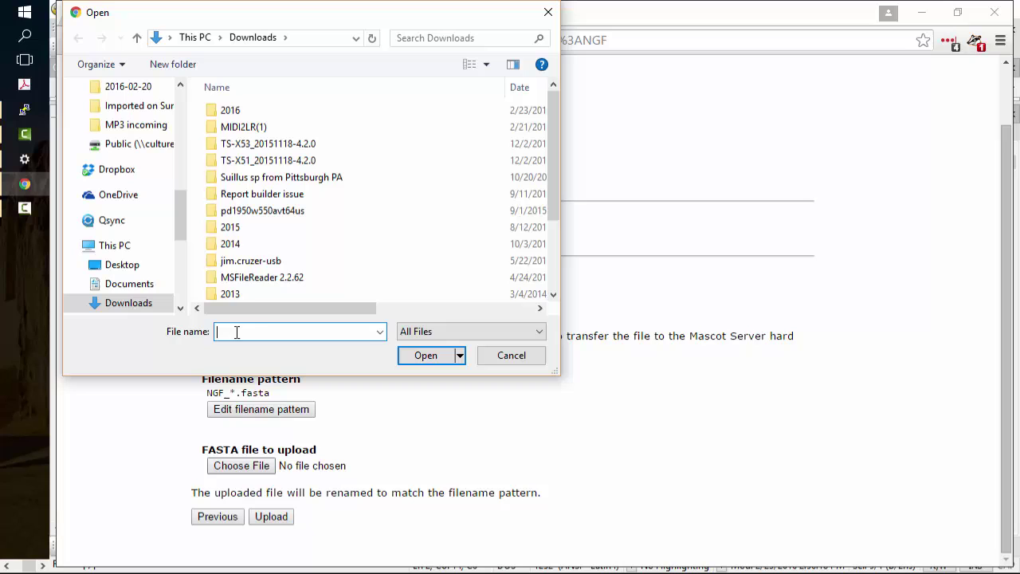
scroll(290, 275, "down", 1)
scroll(291, 275, "down", 1)
left_click(268, 260)
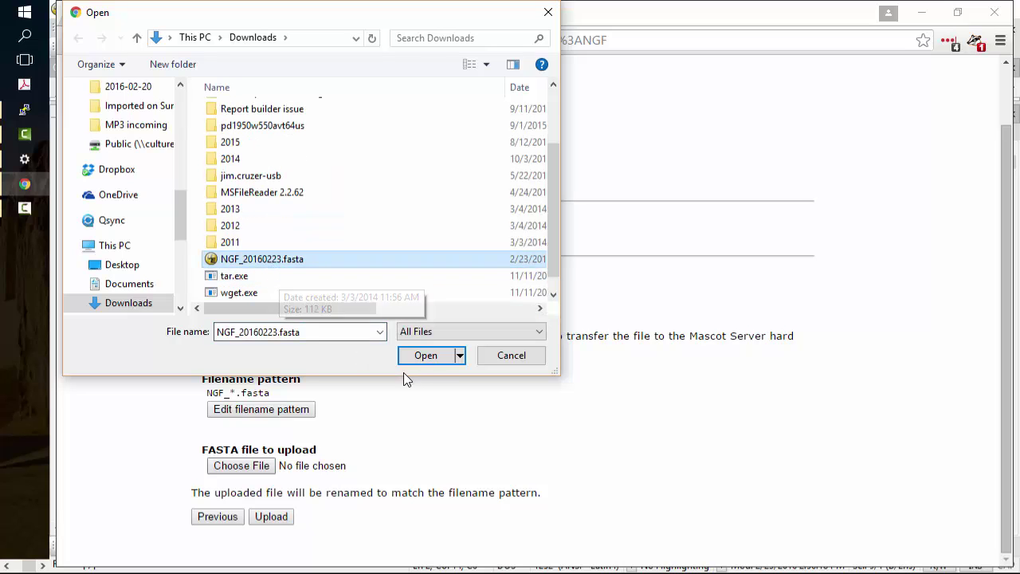
left_click(426, 355)
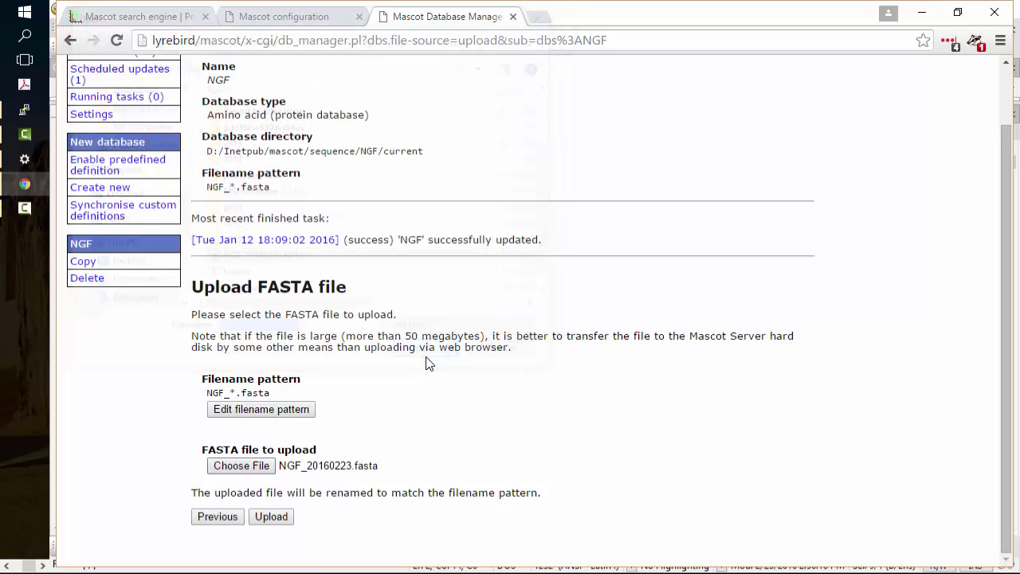
left_click(283, 516)
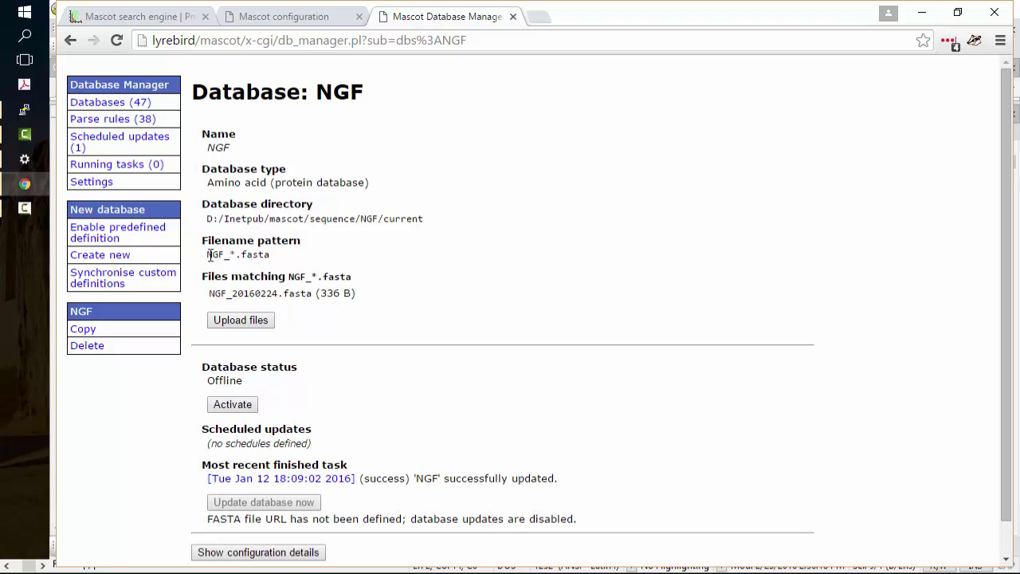
Step: Refresh the NGF database page and display its full configuration details
key("F5")
double_click(231, 253)
key("F5")
scroll(299, 335, "down", 1)
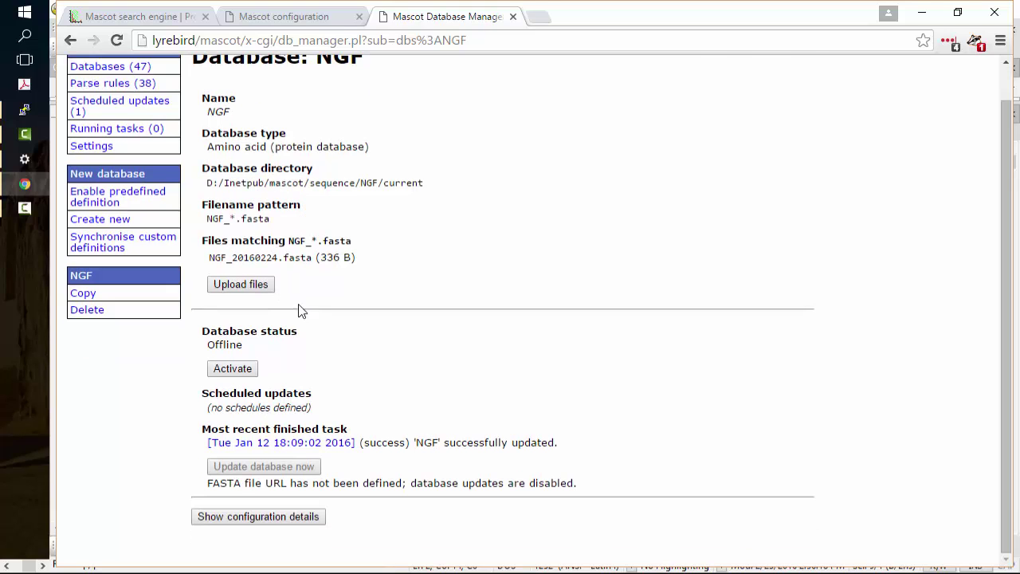
left_click(255, 518)
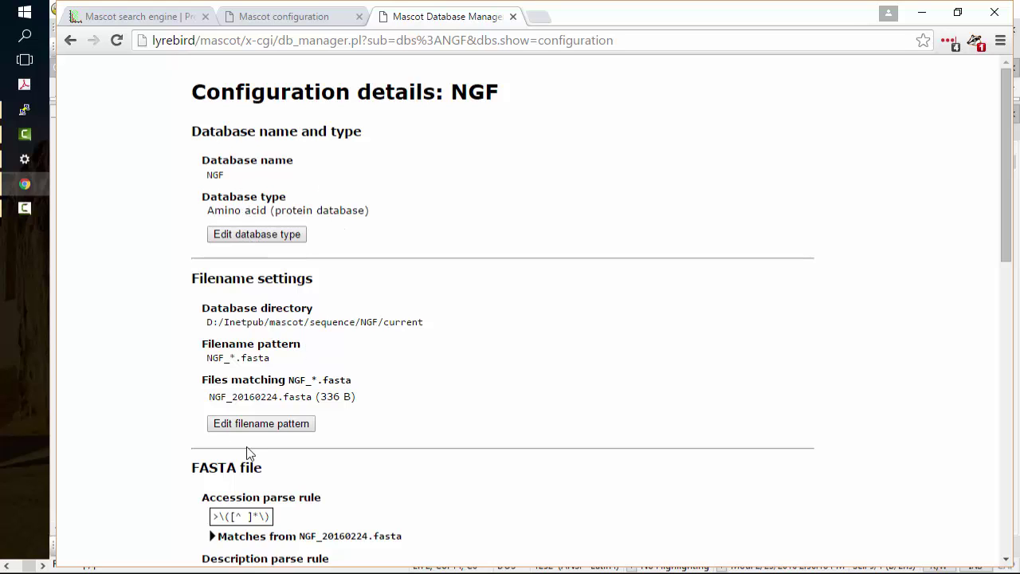
scroll(263, 434, "down", 4)
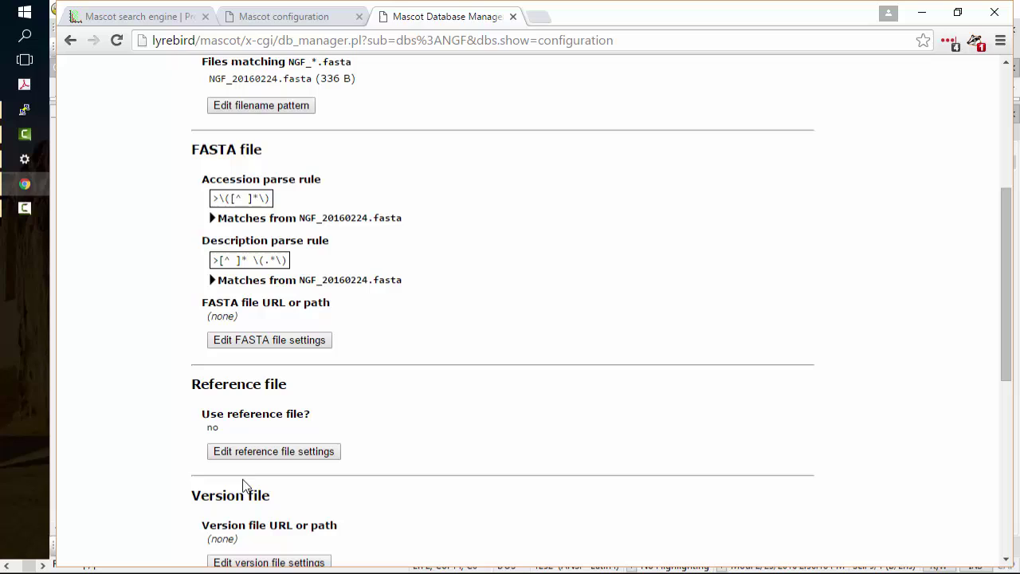
Step: Open the NGF FASTA file settings and highlight the extracted accession sp|P01138|NGF_HUMAN
left_click(262, 342)
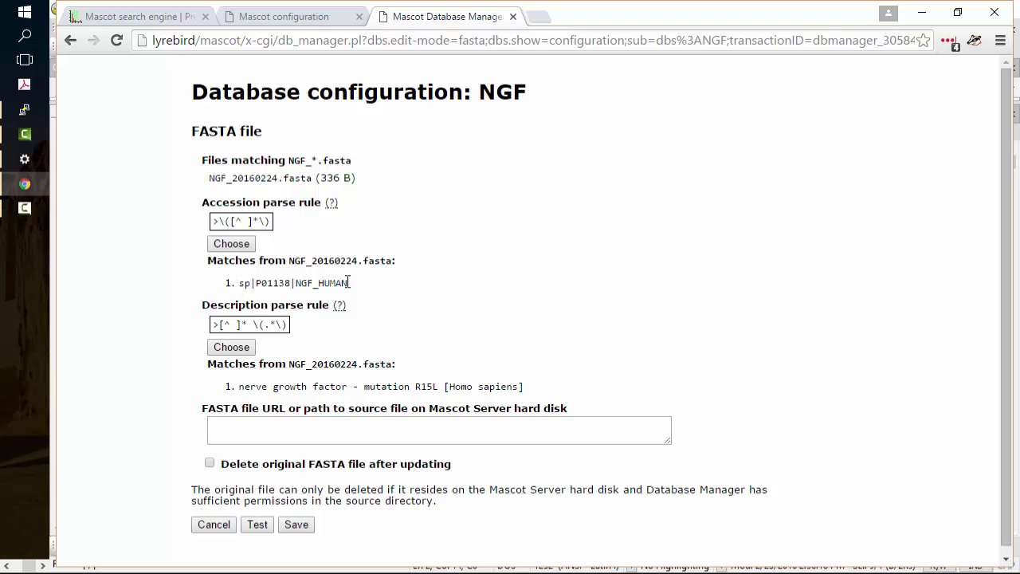
left_click_drag(349, 282, 238, 282)
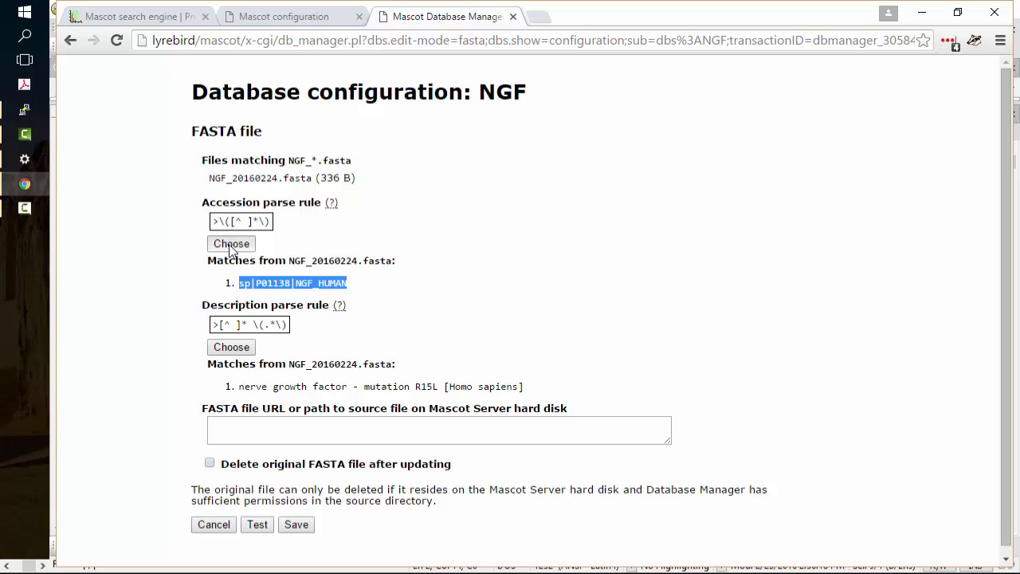
Step: Set the accession parse rule to >..|[^|]*|\([^ ]*\) so it extracts NGF_HUMAN
left_click(229, 247)
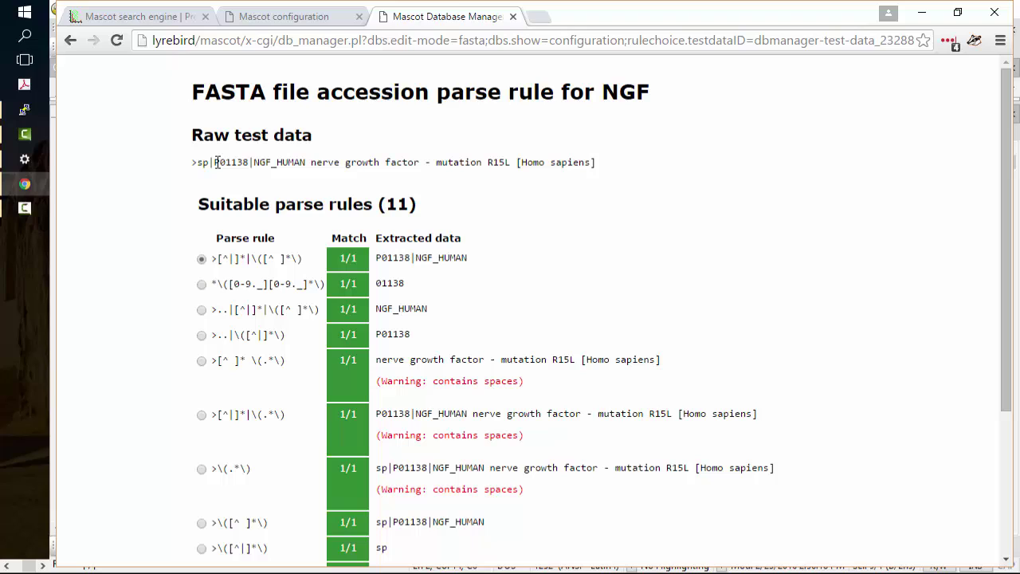
left_click_drag(215, 161, 303, 165)
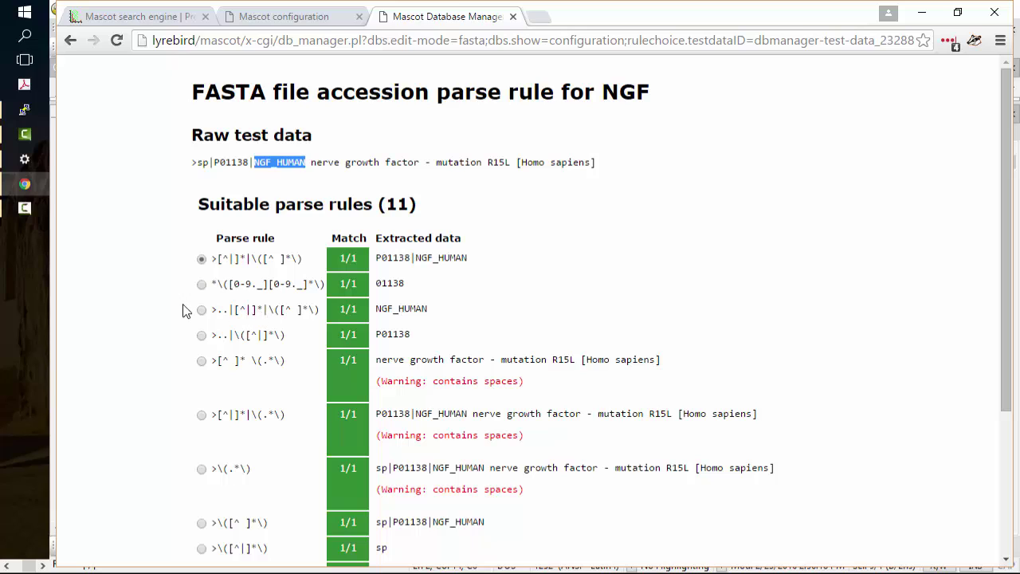
left_click(283, 164)
left_click(202, 309)
scroll(234, 360, "down", 3)
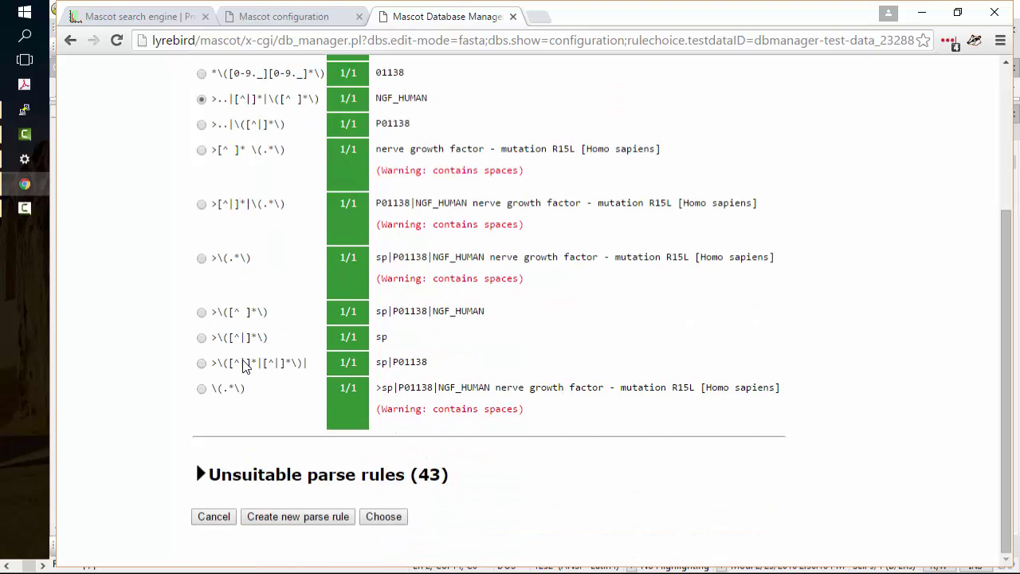
left_click(385, 517)
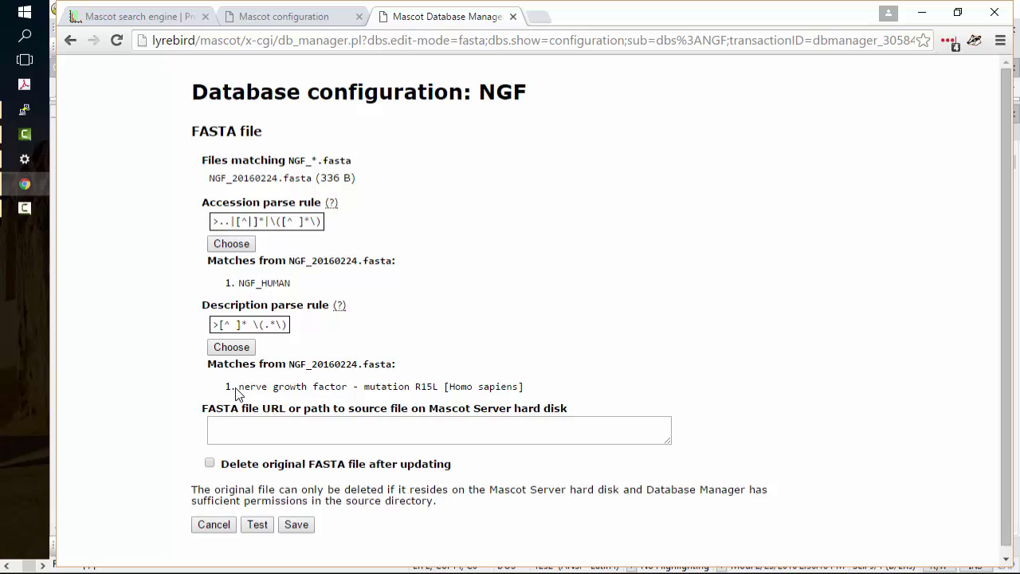
left_click(237, 351)
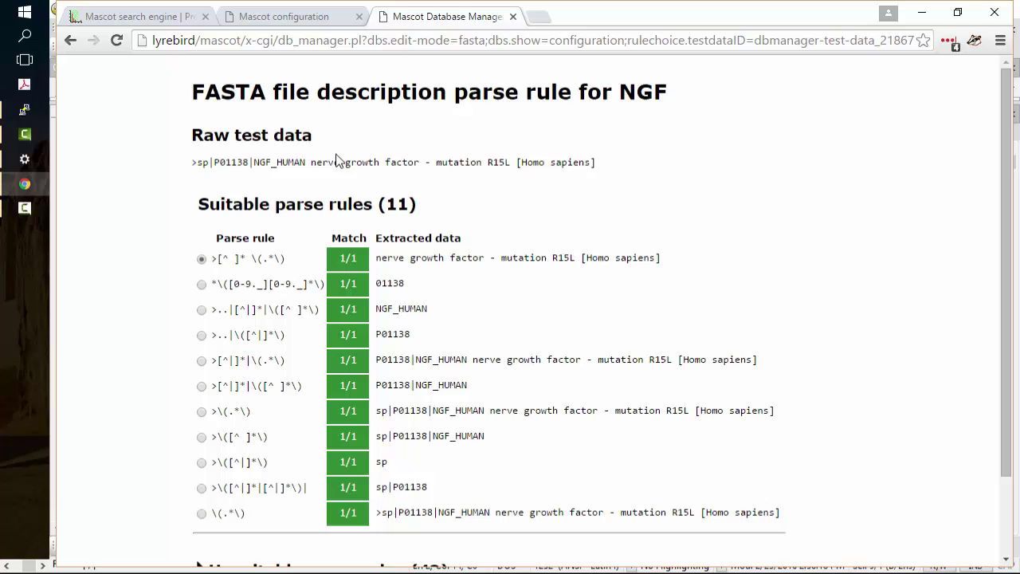
double_click(307, 162)
scroll(275, 323, "down", 1)
left_click(398, 517)
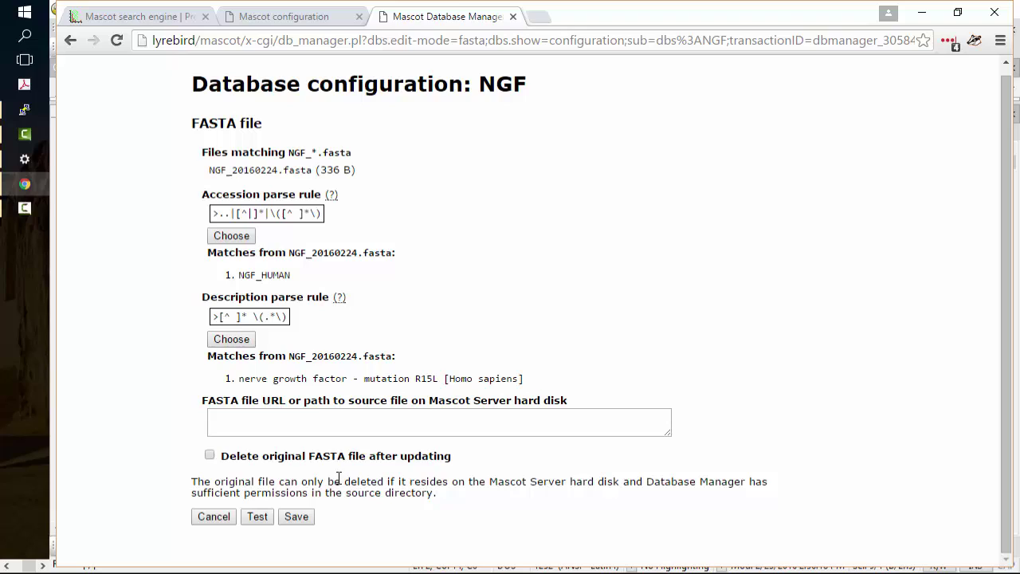
Step: Save the FASTA parse settings and return to the offline NGF database summary
left_click(296, 516)
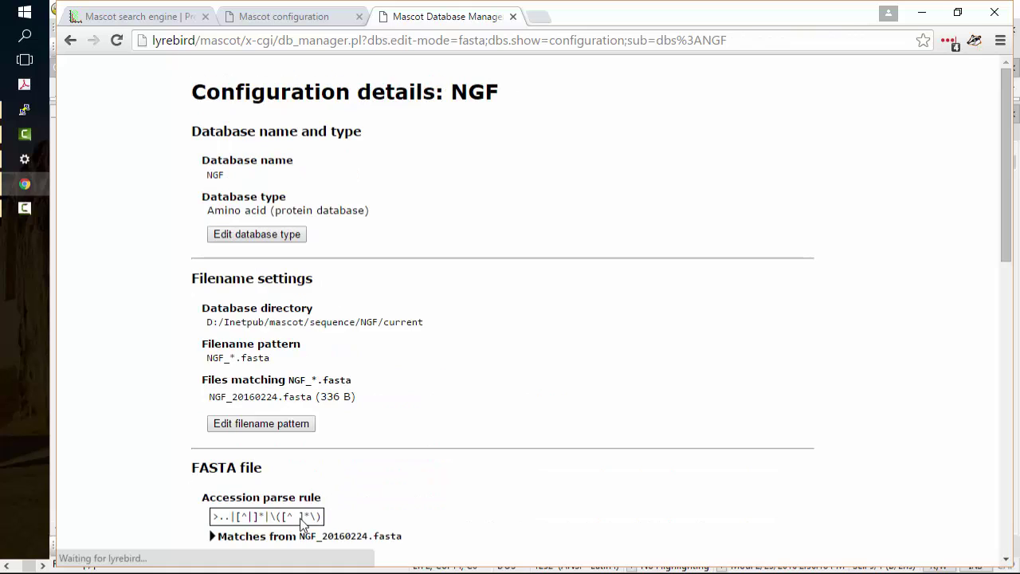
scroll(311, 470, "down", 5)
scroll(310, 470, "down", 1)
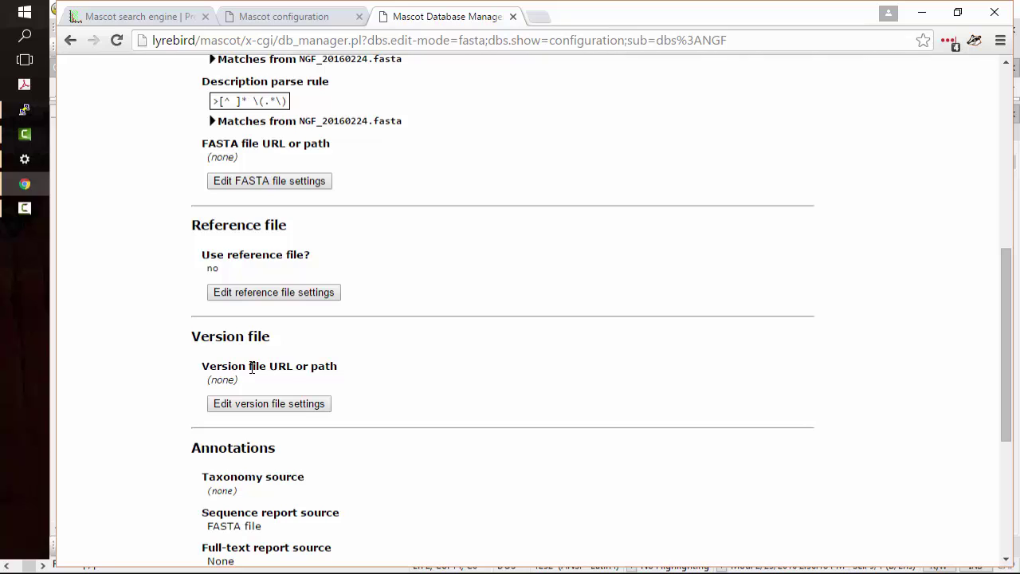
scroll(236, 366, "down", 2)
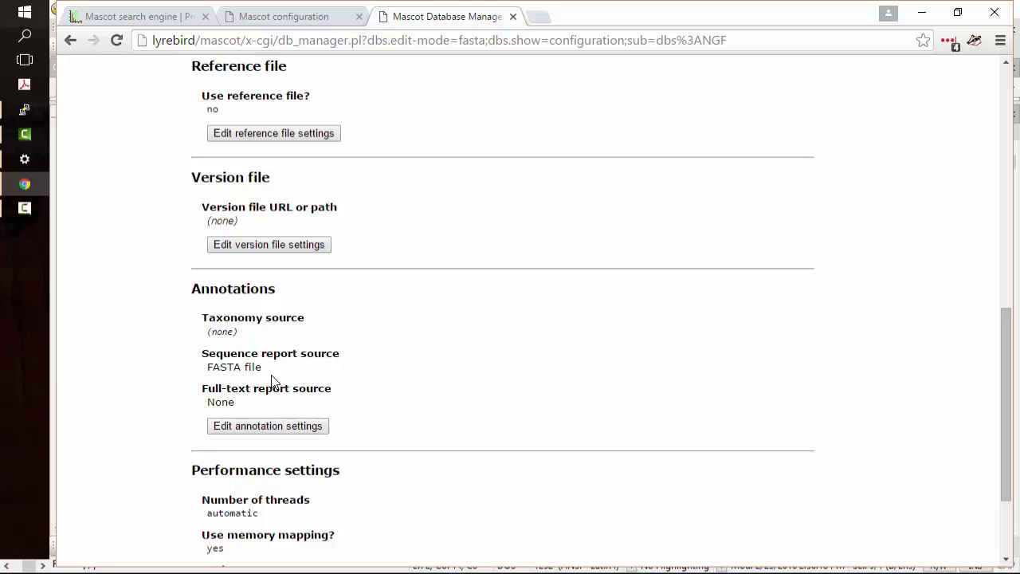
scroll(279, 380, "down", 2)
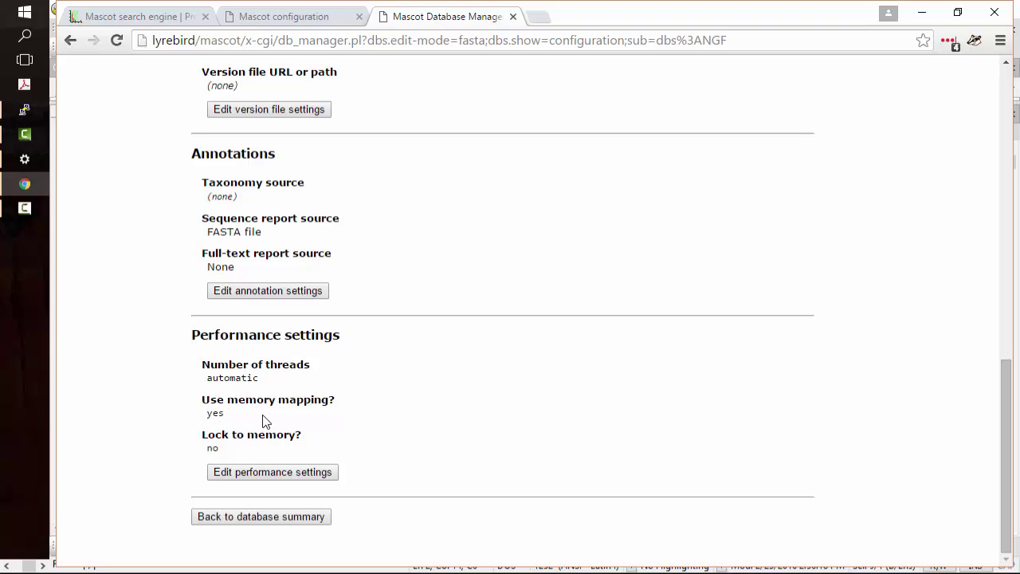
left_click(251, 515)
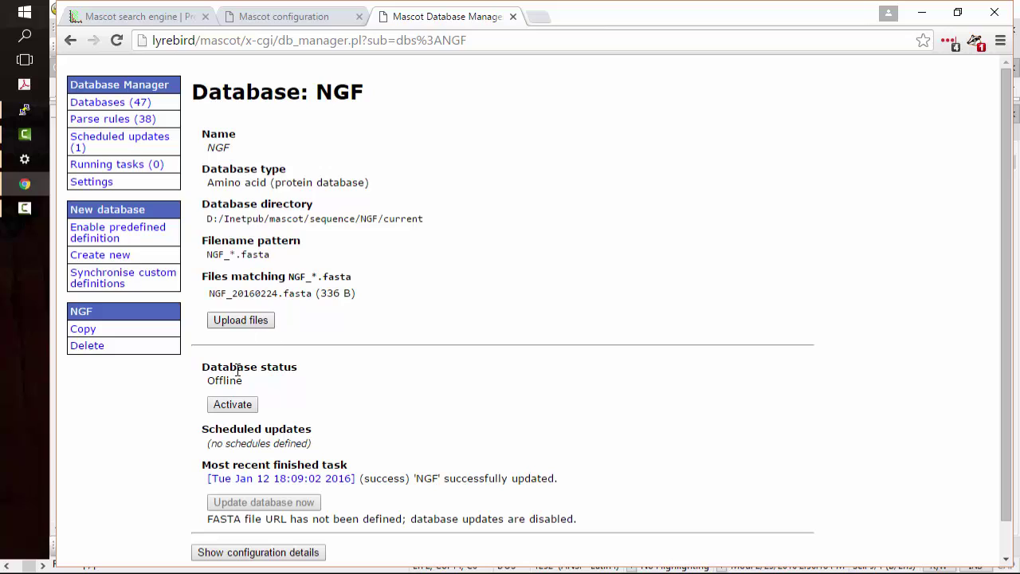
Step: Activate the NGF database and refresh until its status reads In use
left_click(232, 405)
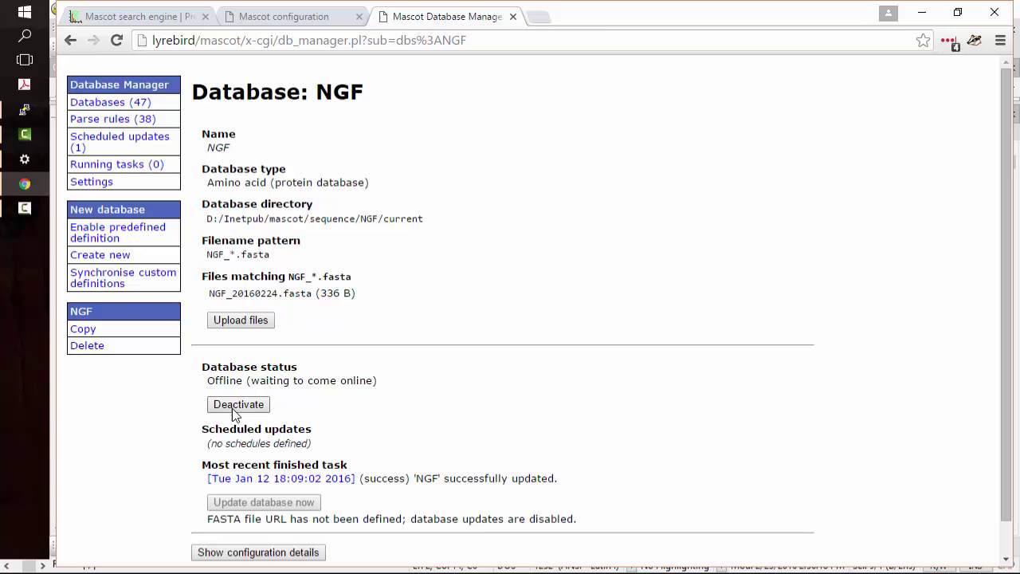
left_click(115, 41)
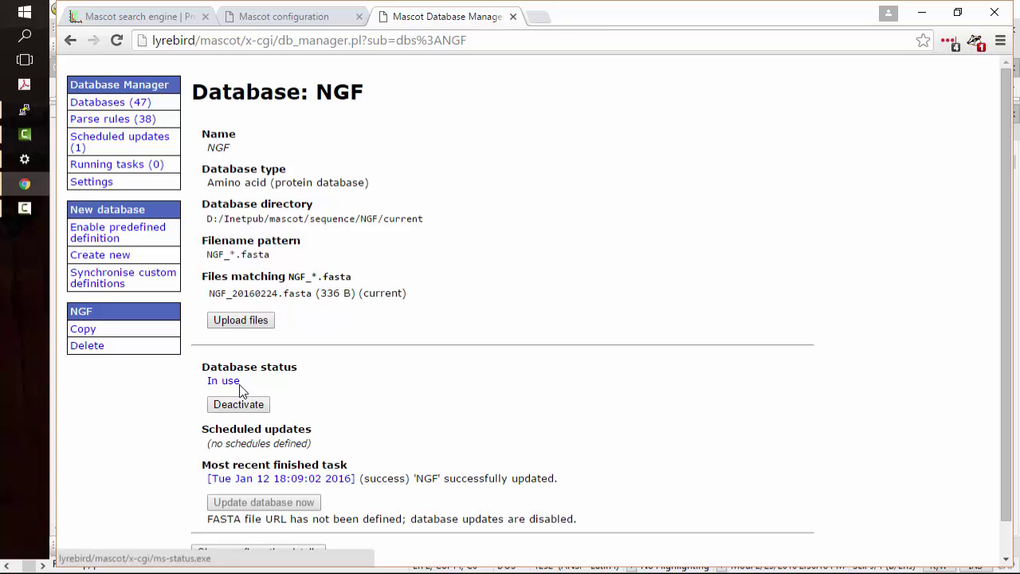
mouse_move(237, 390)
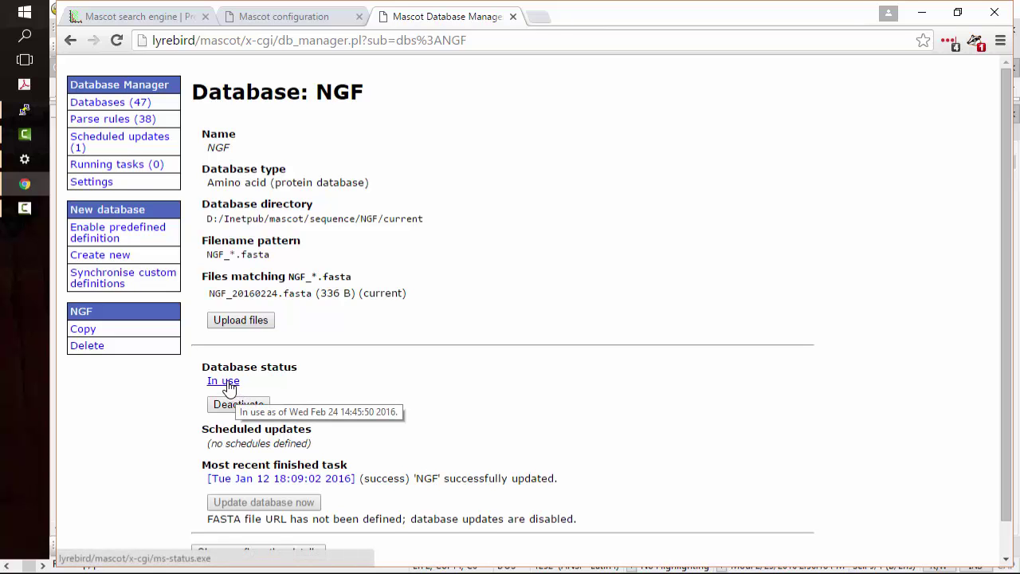
Step: From the Mascot home page, open the Peptide Mass Fingerprint search form
left_click(123, 17)
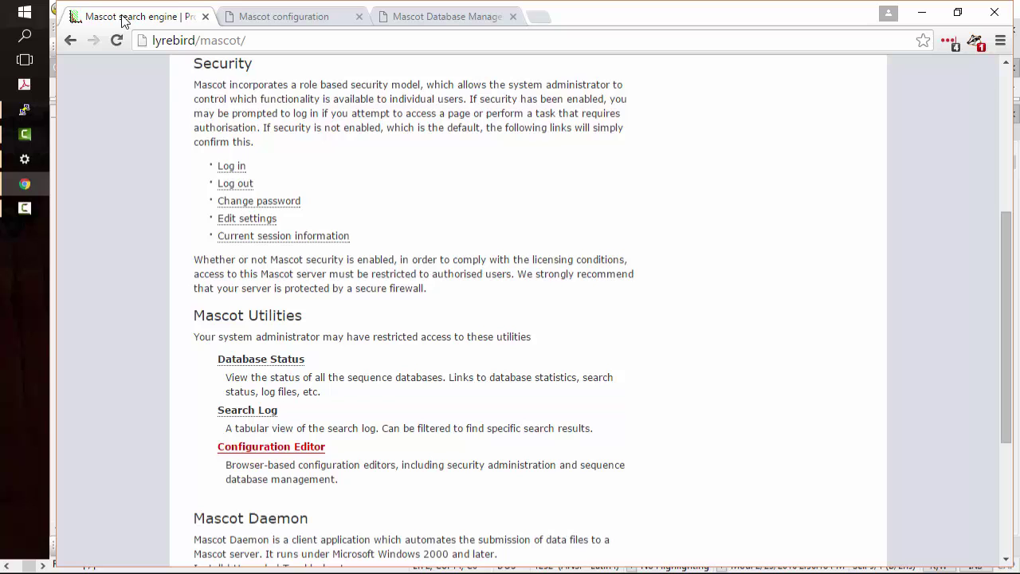
scroll(303, 371, "up", 4)
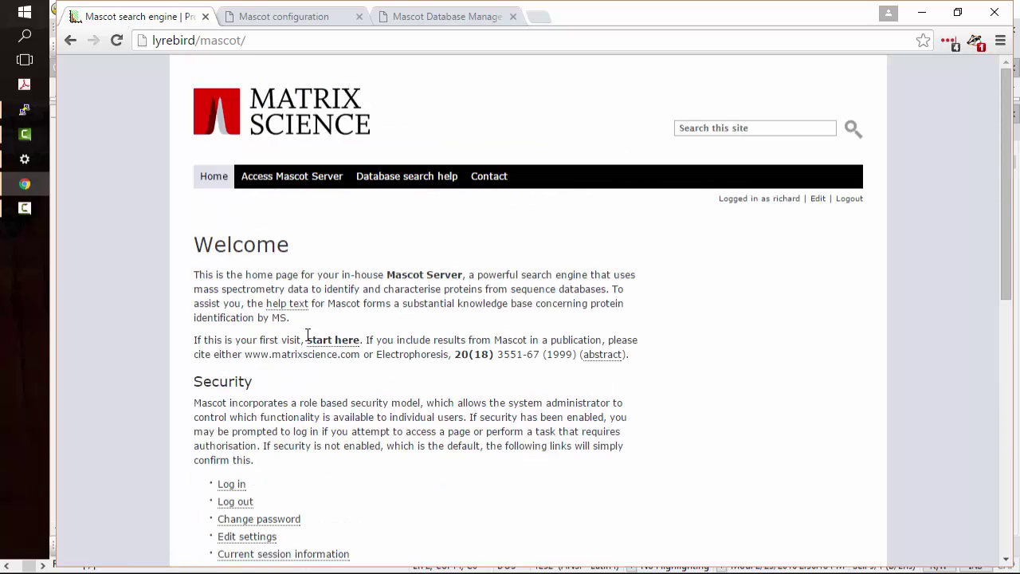
left_click(278, 177)
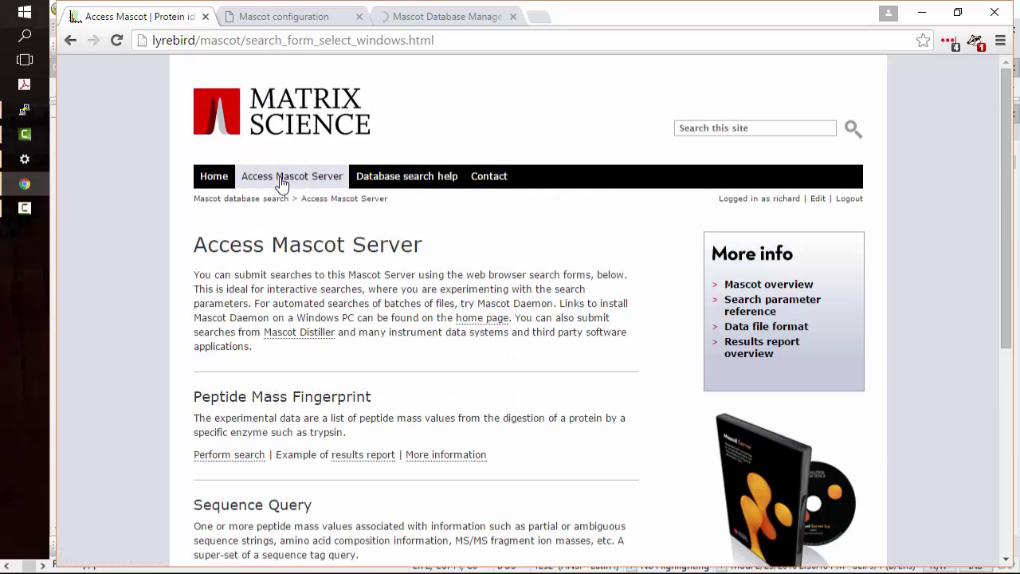
scroll(289, 335, "down", 3)
left_click(226, 218)
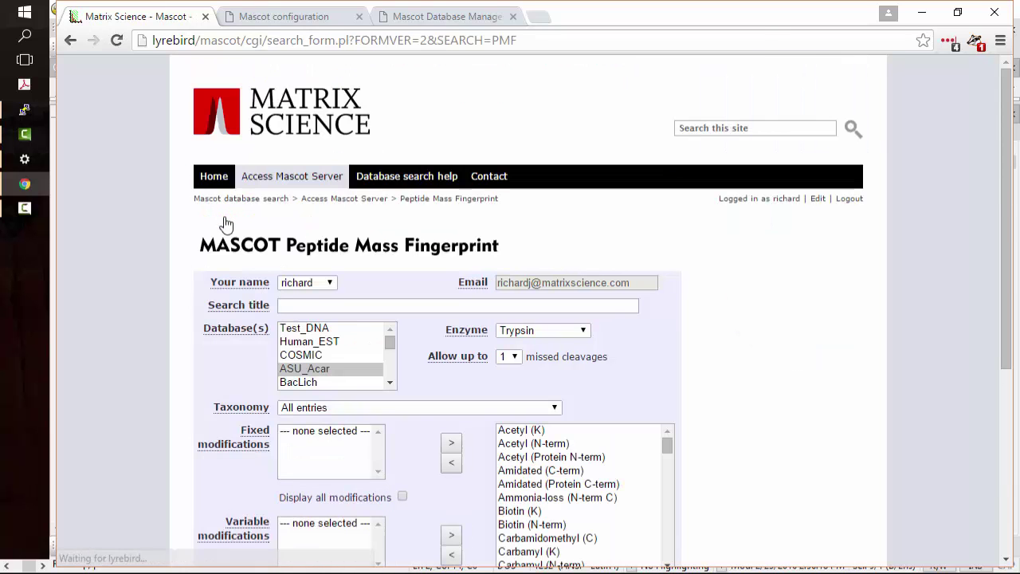
Step: Select NGF as the search database and set data input to Query
scroll(315, 315, "down", 2)
scroll(389, 220, "down", 10)
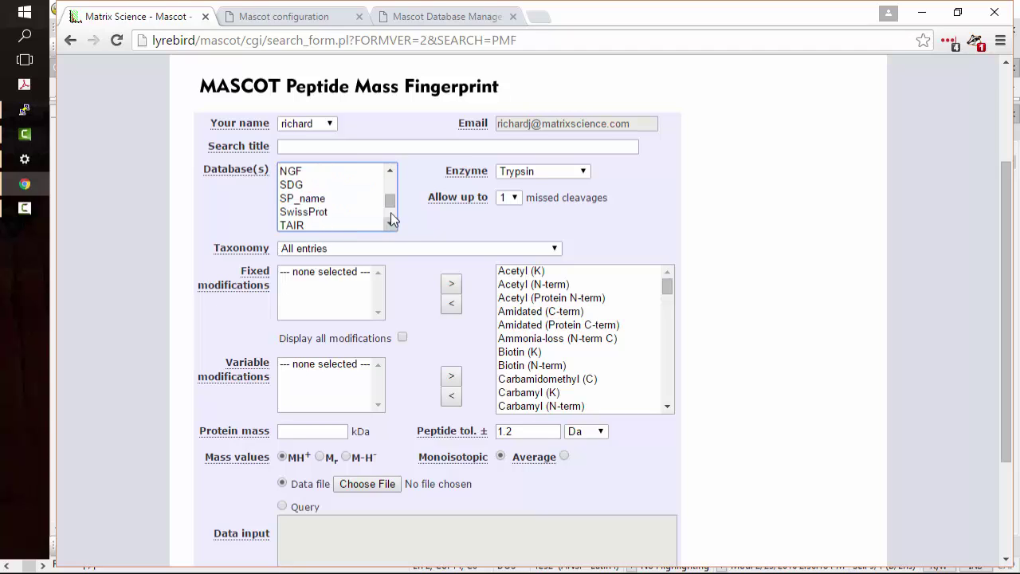
left_click(305, 172)
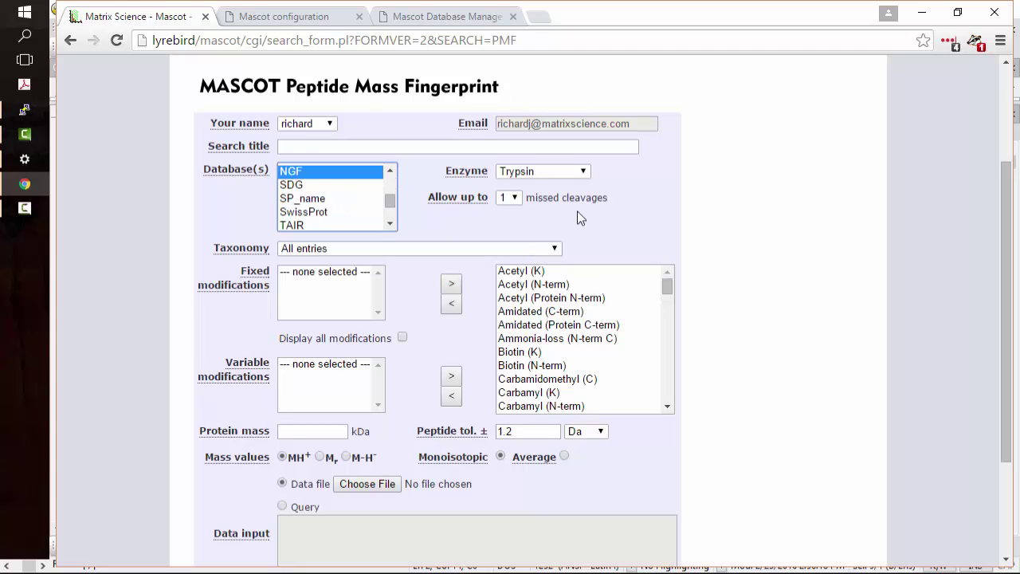
left_click(280, 506)
left_click(299, 528)
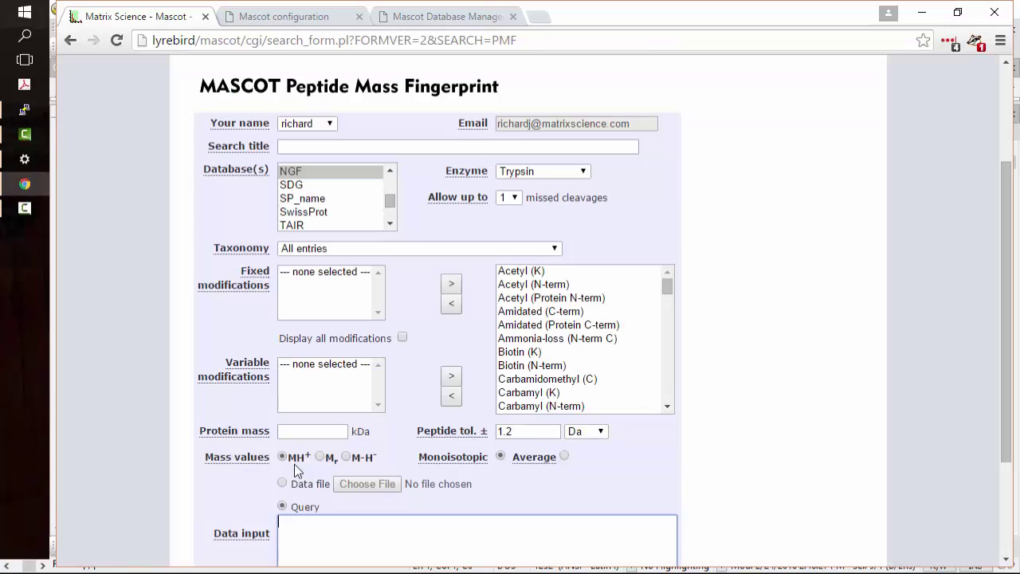
Step: Run a PMF search of mass 2101.1110 against NGF with 10 ppm peptide tolerance
type("2101.1110")
scroll(346, 505, "down", 2)
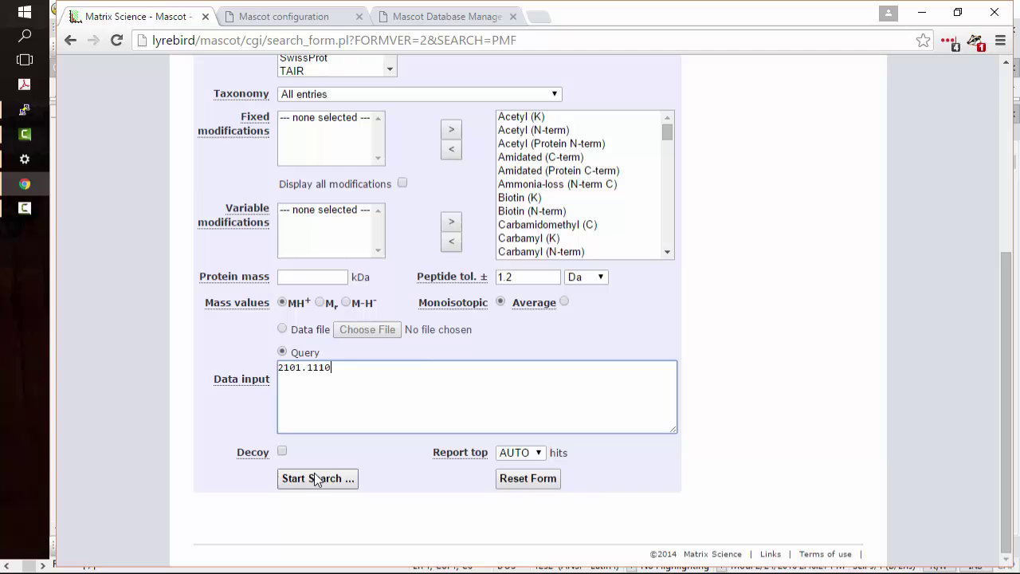
left_click(585, 279)
left_click(578, 319)
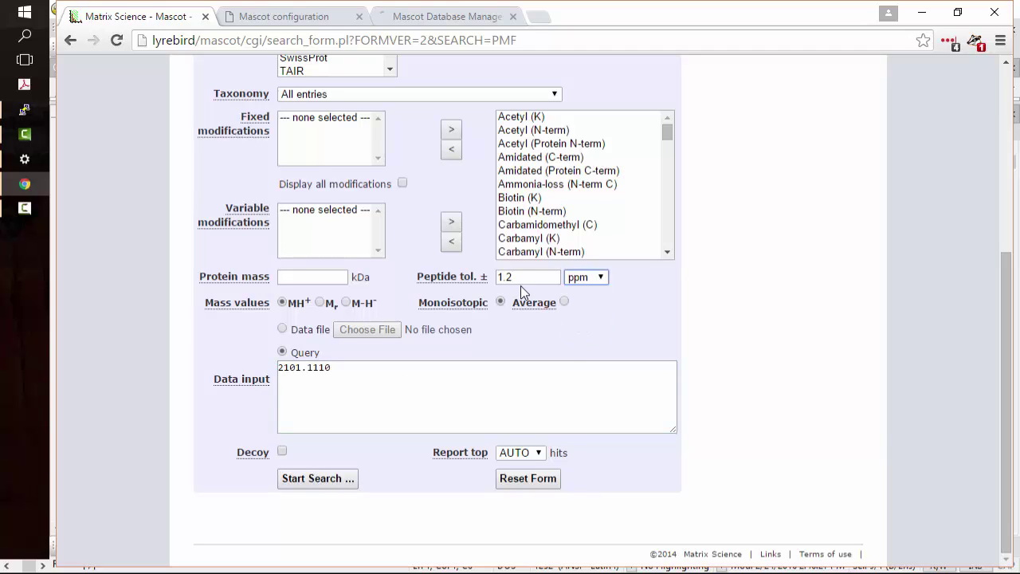
left_click_drag(529, 277, 418, 273)
type("10")
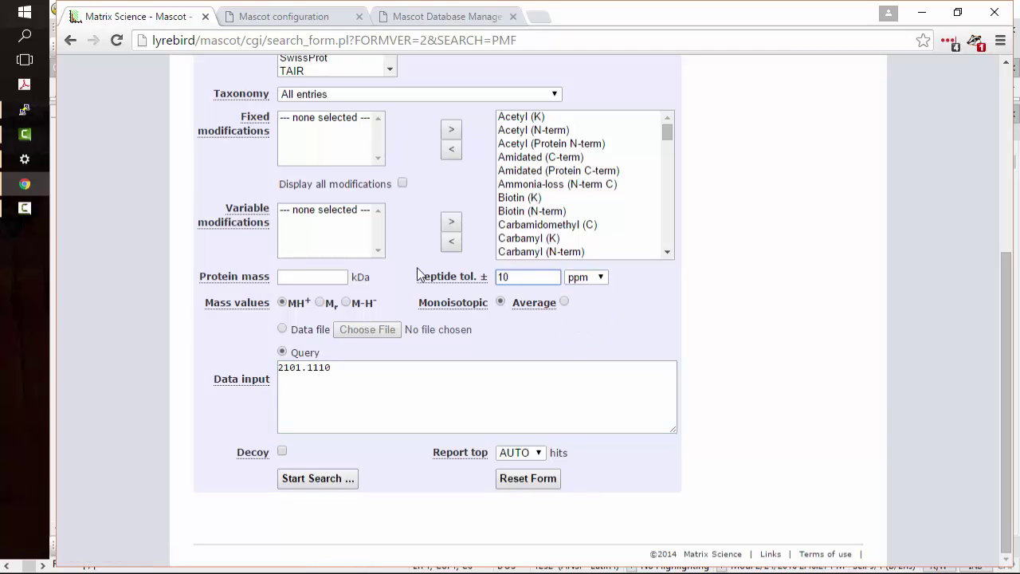
left_click(301, 480)
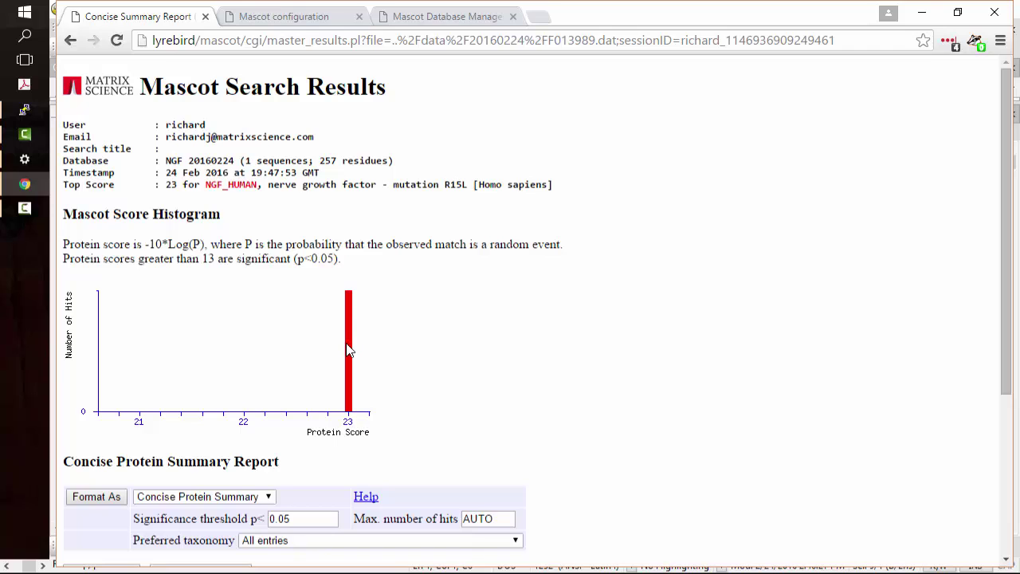
Step: Go back to the PMF search form and add SwissProt alongside NGF
left_click(71, 42)
scroll(105, 92, "up", 2)
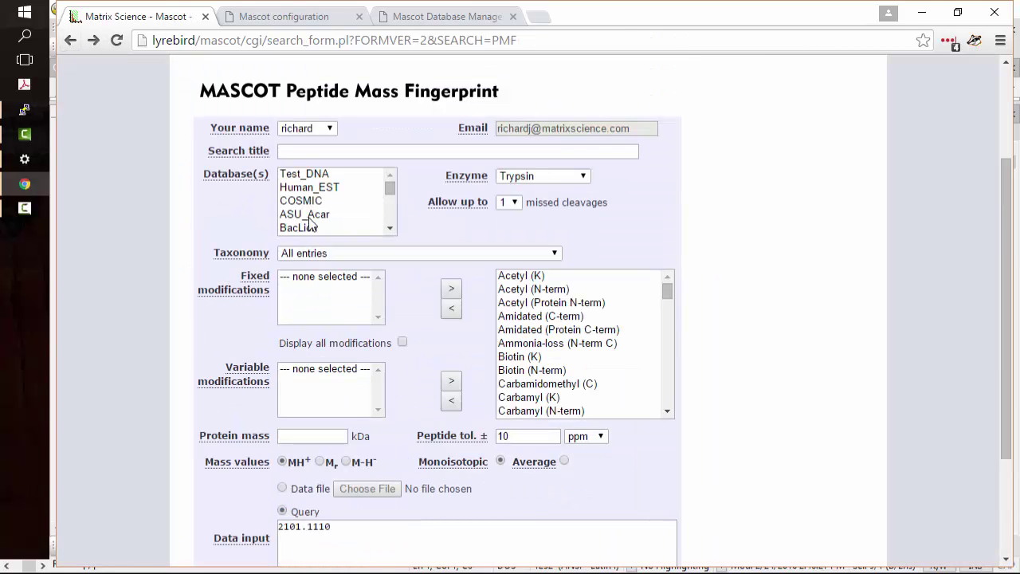
scroll(391, 223, "down", 5)
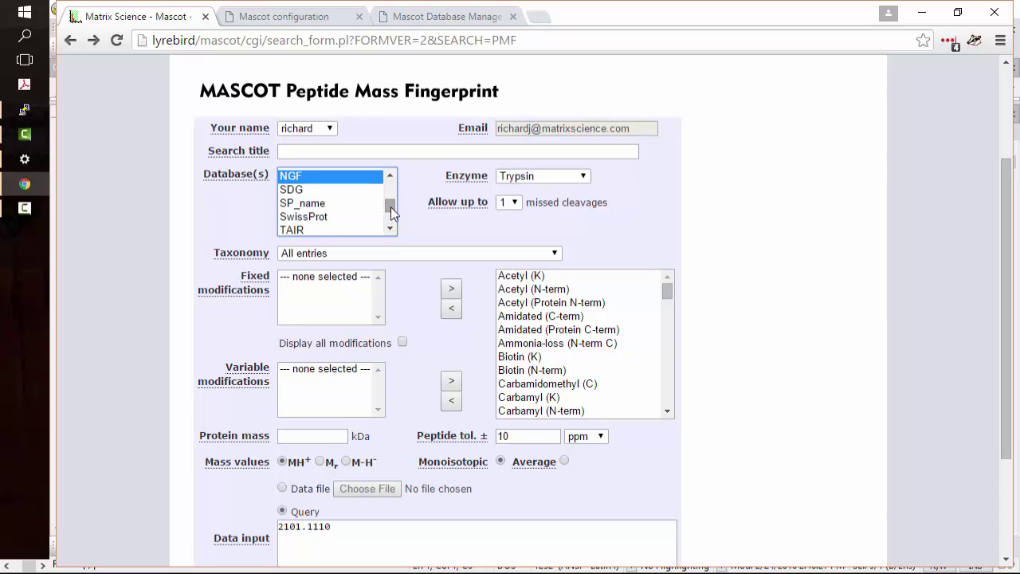
left_click(319, 218, "ctrl")
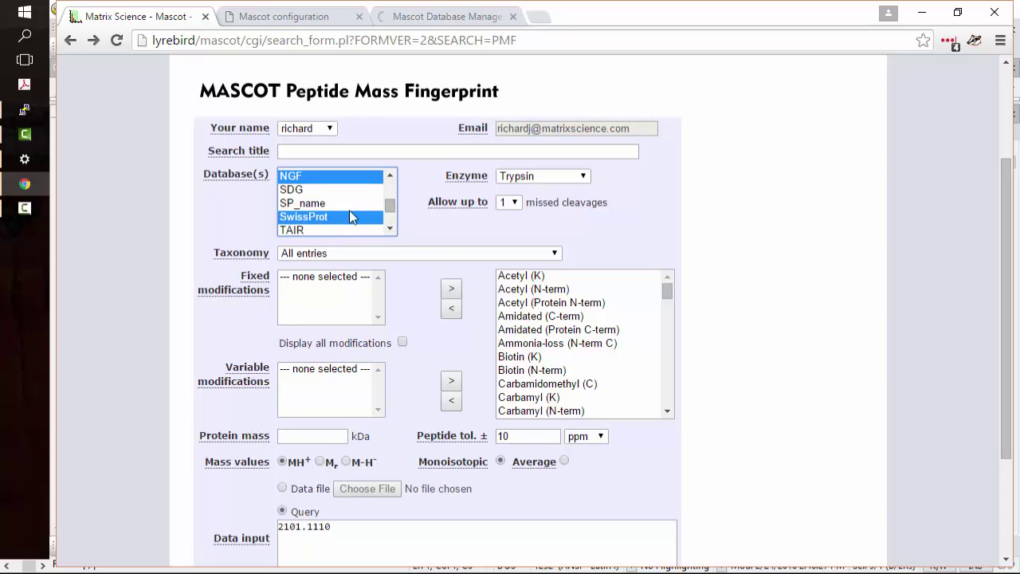
Step: Restrict the search taxonomy to Homo sapiens (human)
left_click(554, 257)
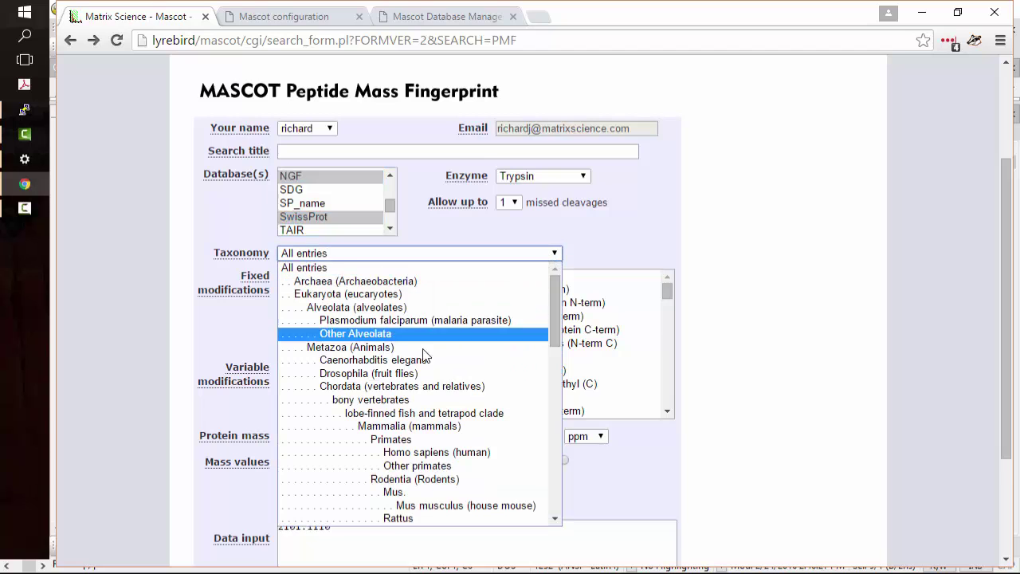
scroll(424, 356, "down", 4)
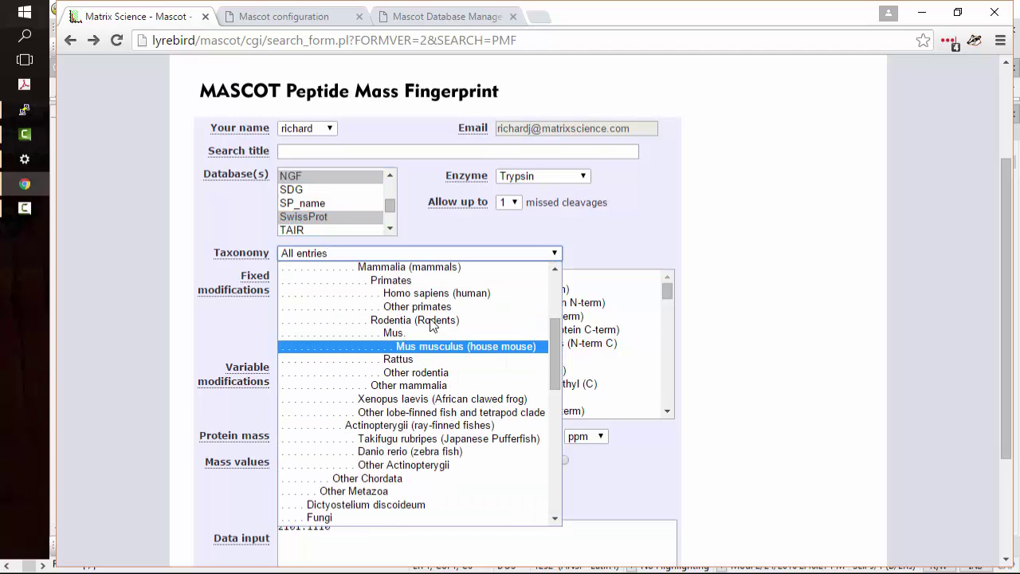
left_click(435, 293)
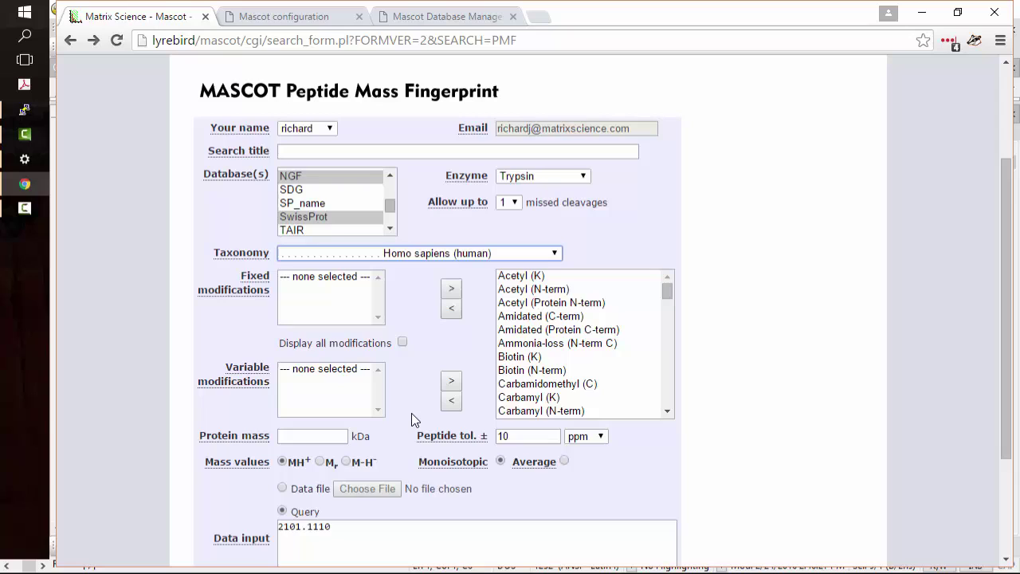
scroll(412, 413, "down", 2)
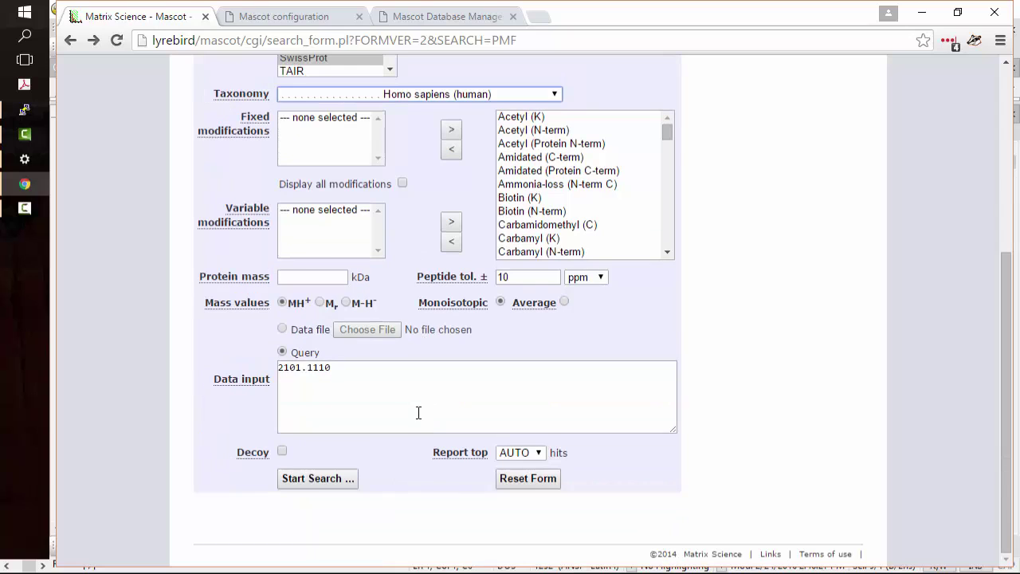